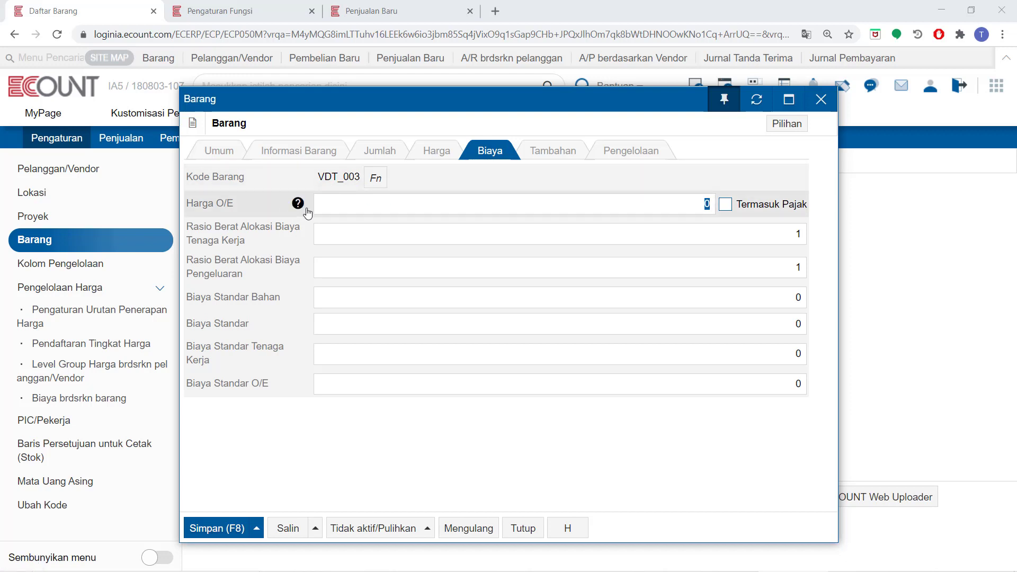
Read the help notes for the cost fields of item VDT_003, from Harga O/E through Biaya Standar O/E.
mouse_move(307, 214)
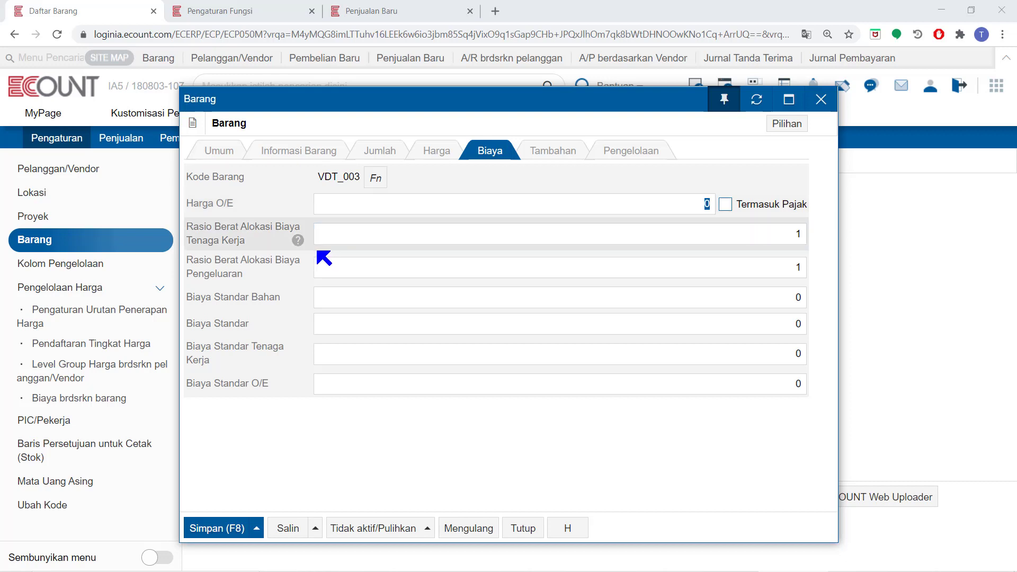
mouse_move(299, 245)
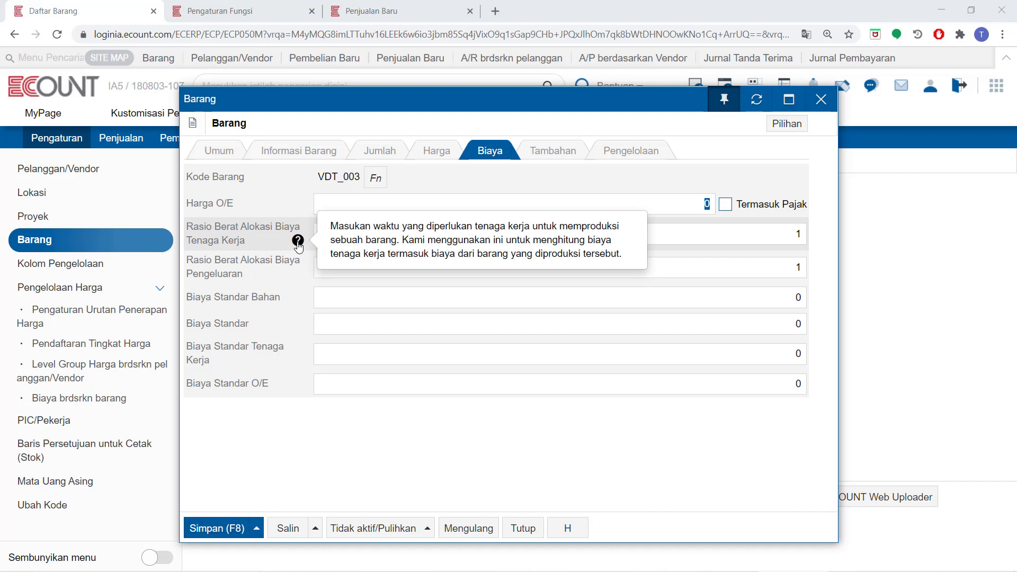
mouse_move(297, 274)
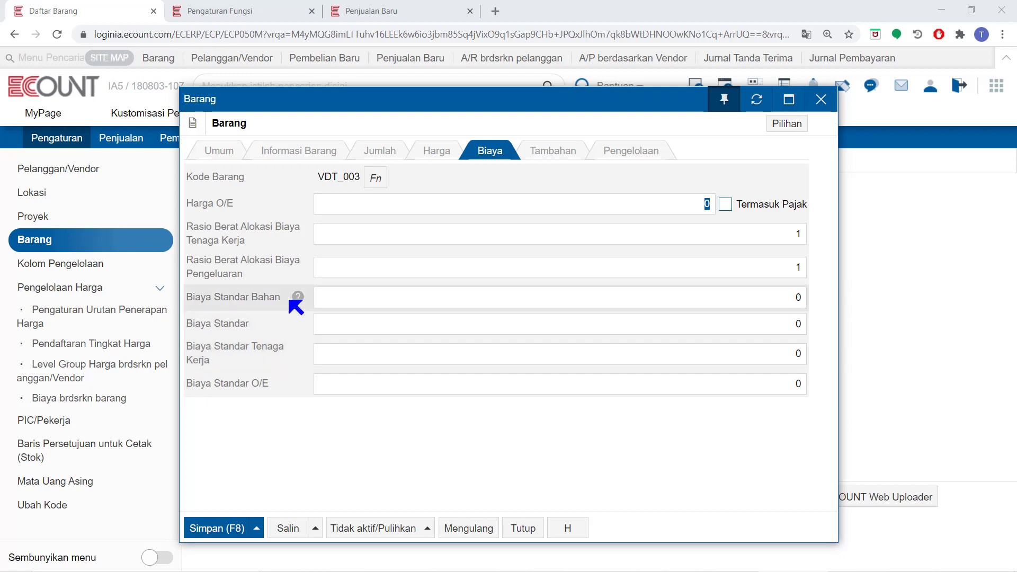
mouse_move(300, 303)
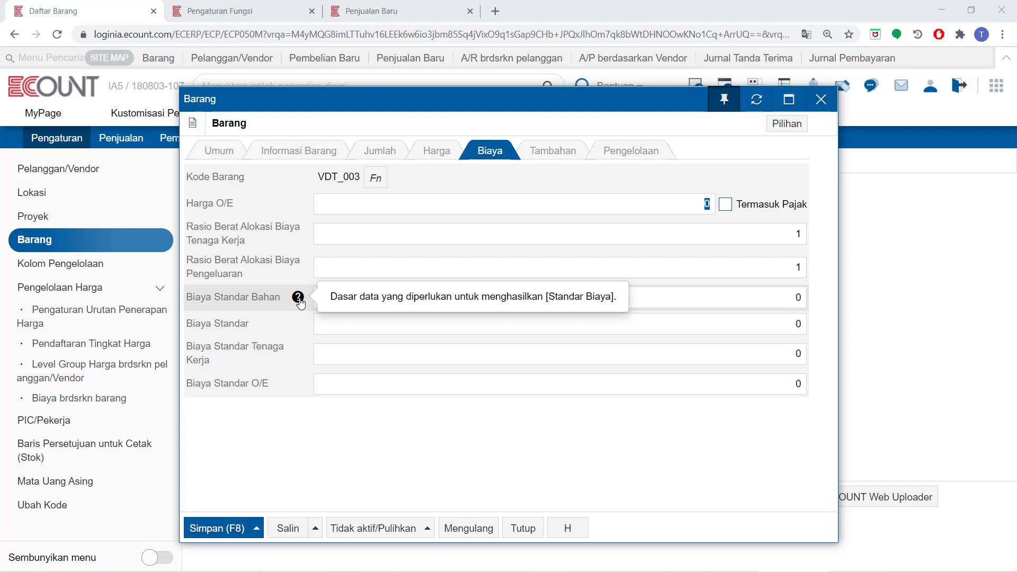
mouse_move(298, 326)
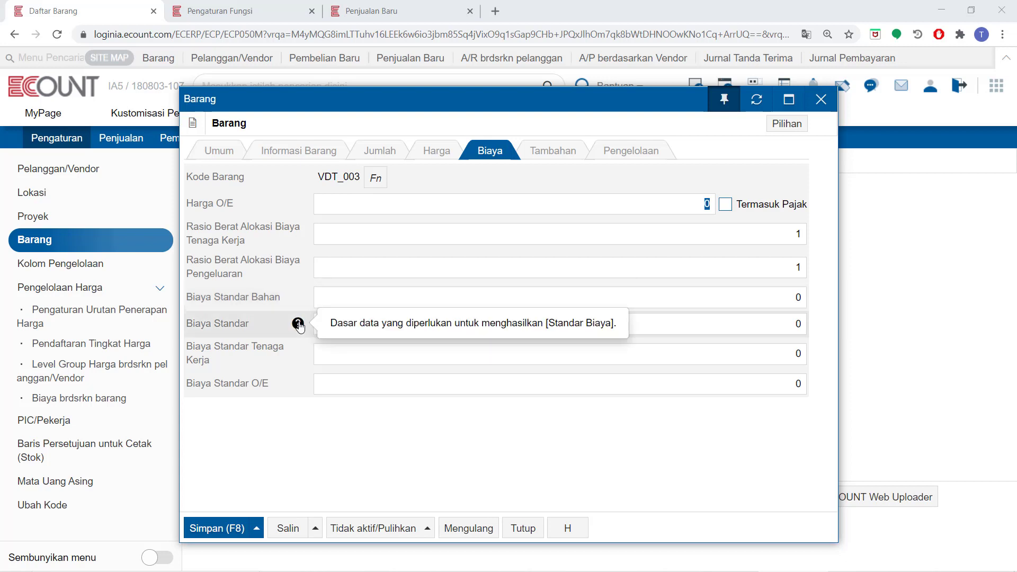
mouse_move(298, 359)
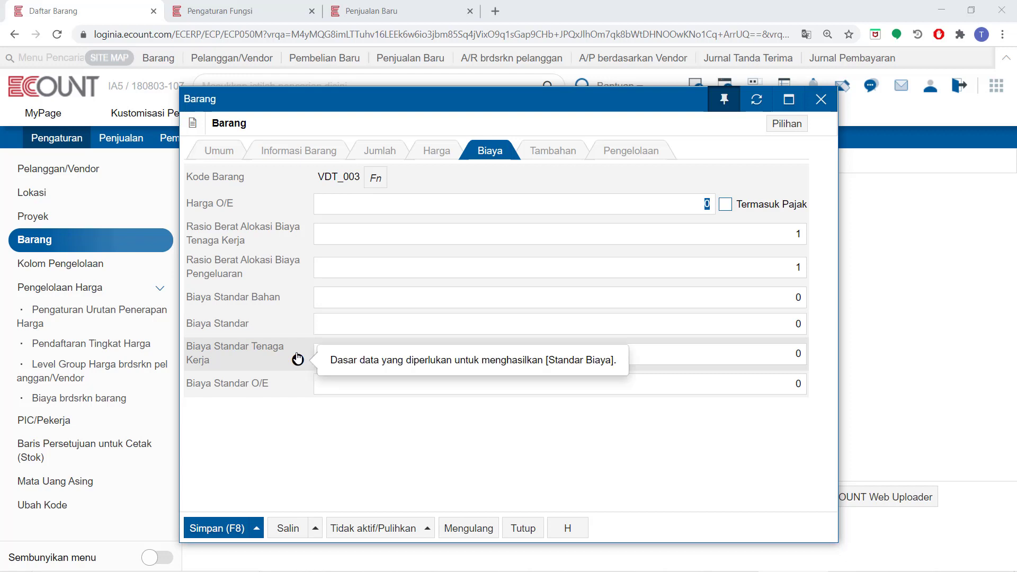
mouse_move(297, 385)
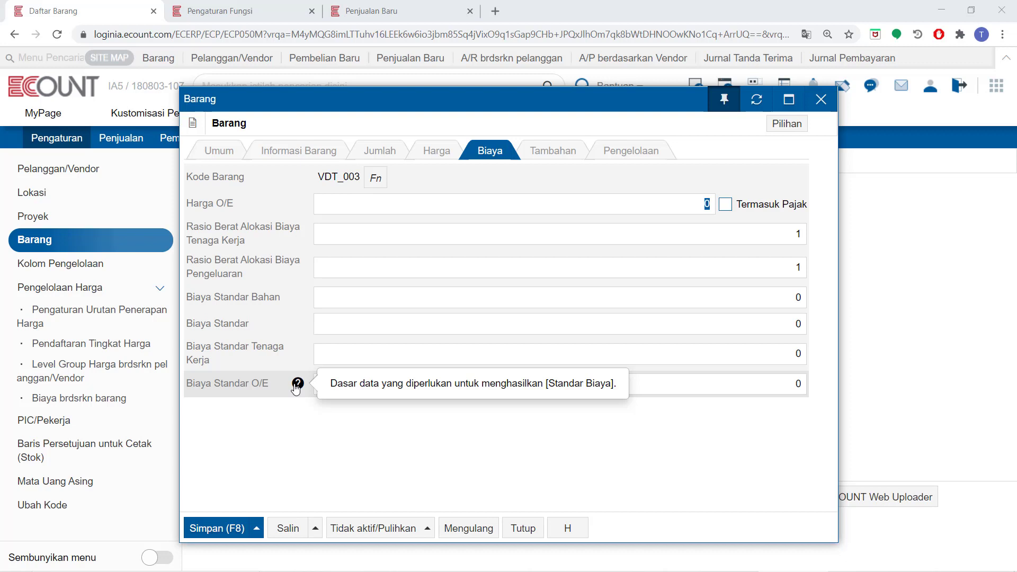
Name the third additional text column Spec in the item's input screen settings, save, and view the item's additional fields.
click(556, 149)
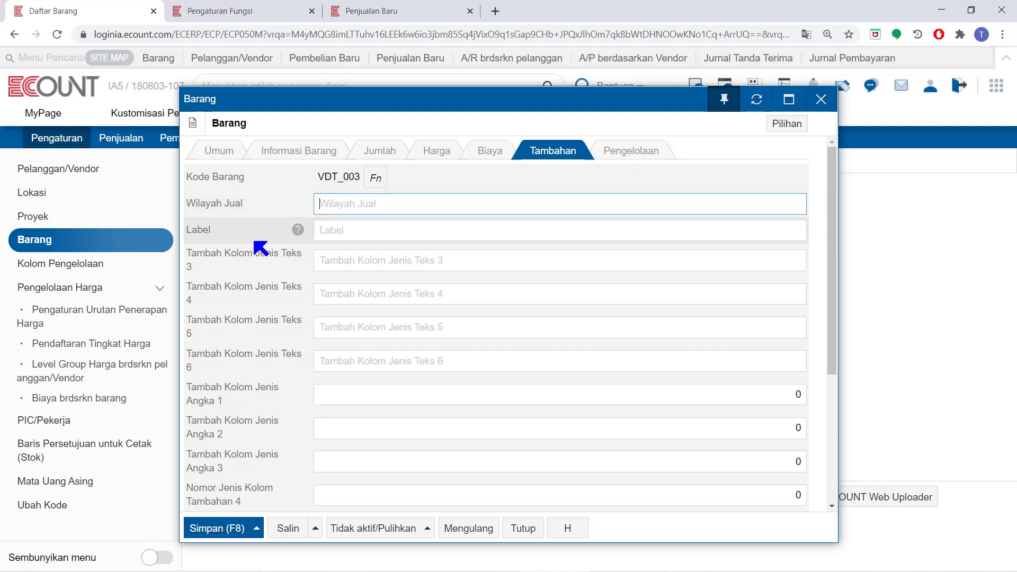
scroll(259, 248, down, 4)
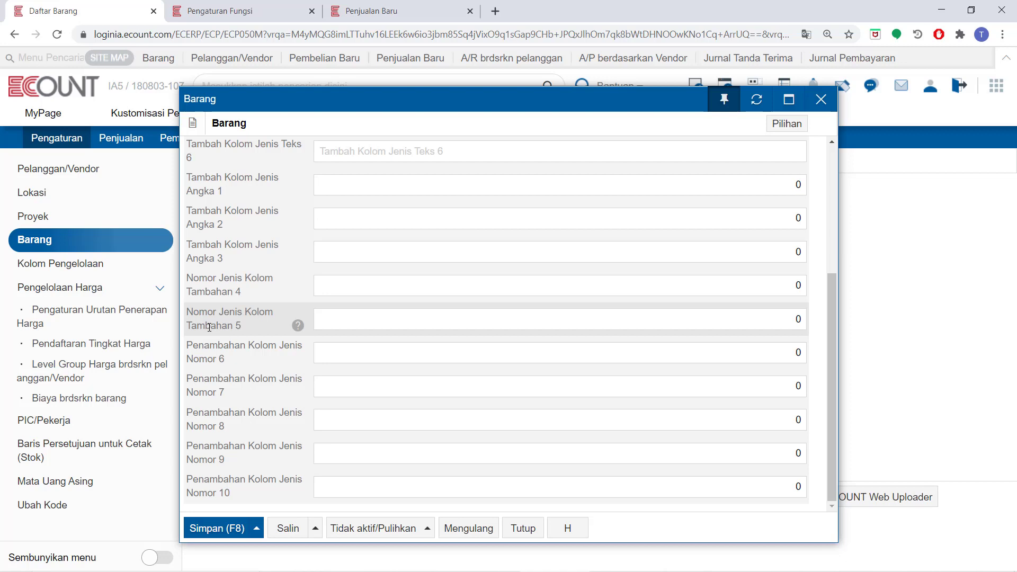
scroll(261, 348, up, 5)
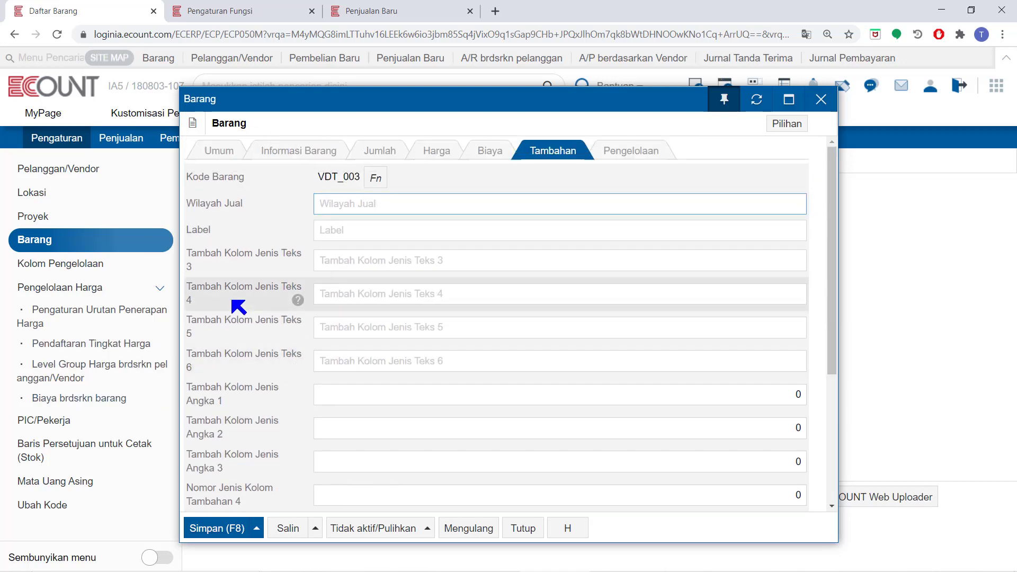
click(784, 127)
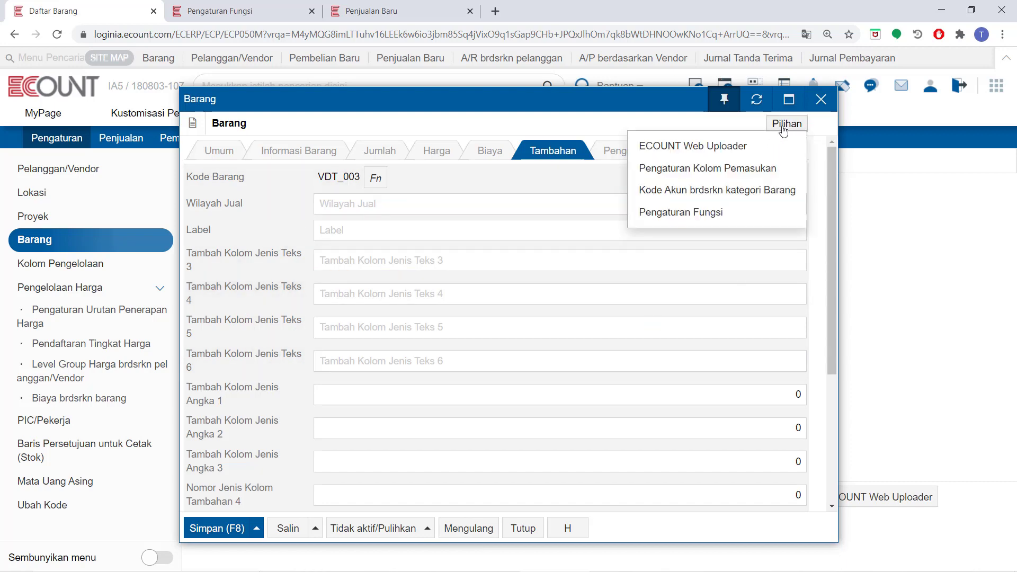
click(769, 168)
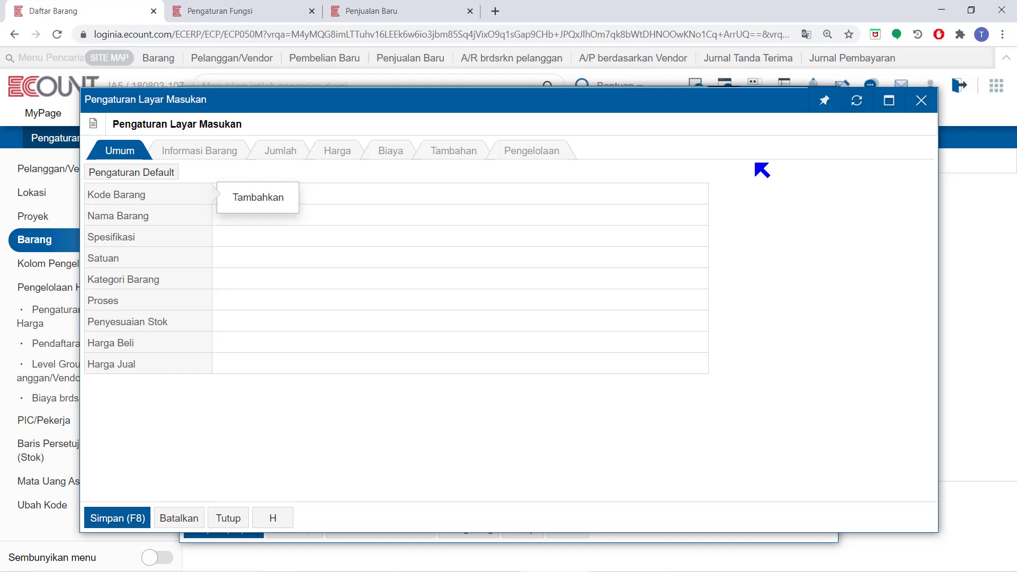
click(454, 150)
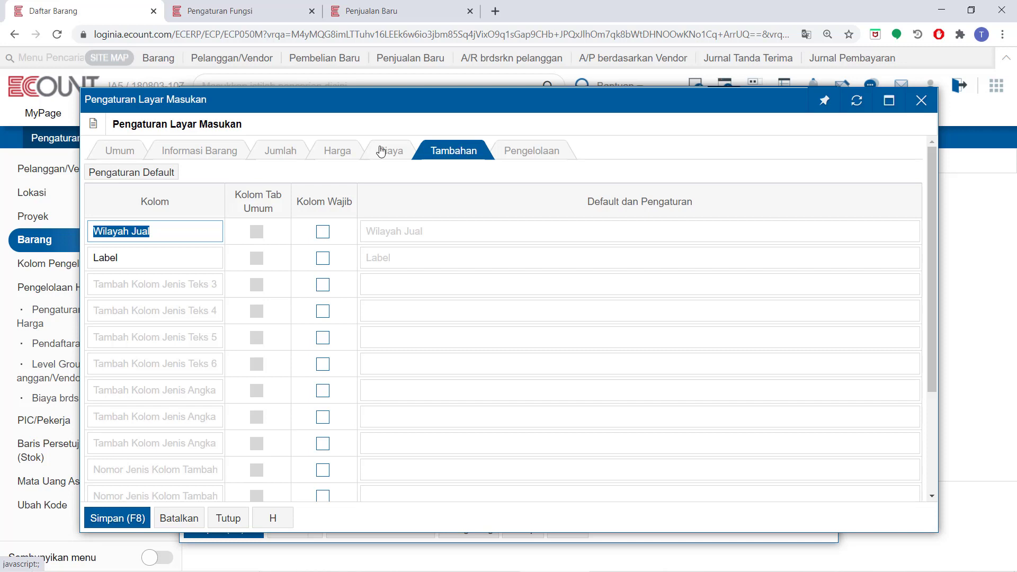
click(181, 287)
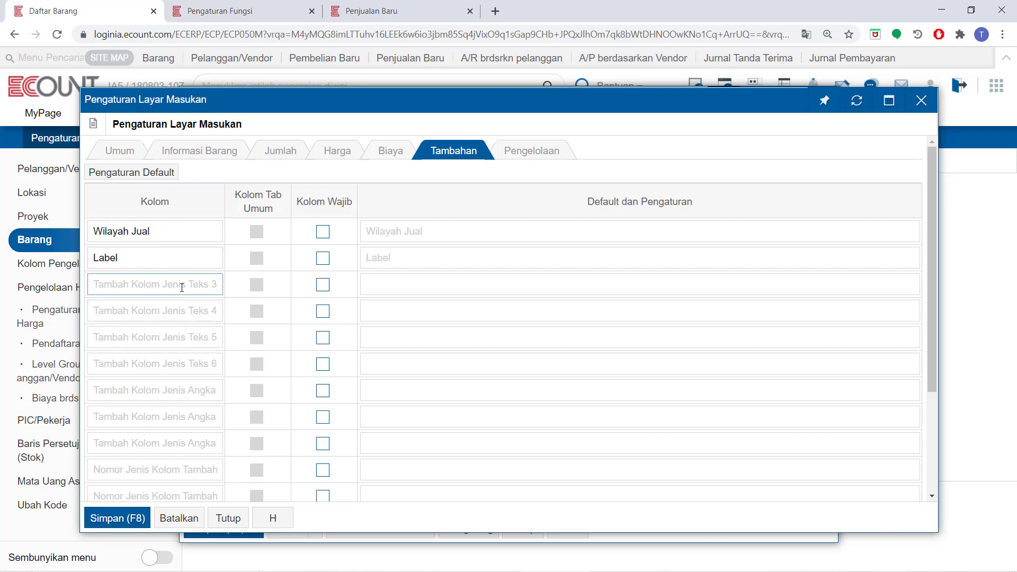
text(Sped)
click(105, 518)
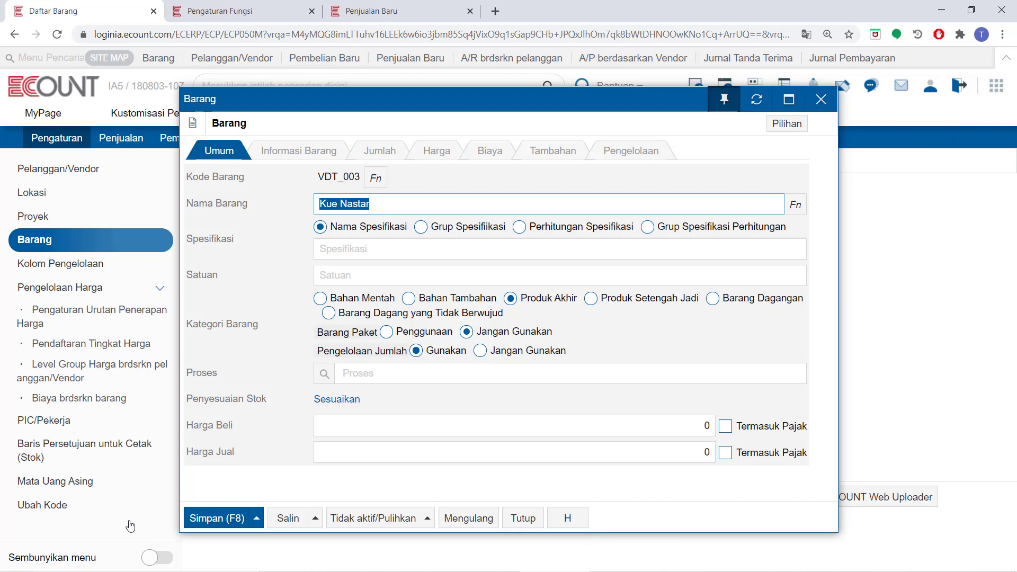
click(552, 151)
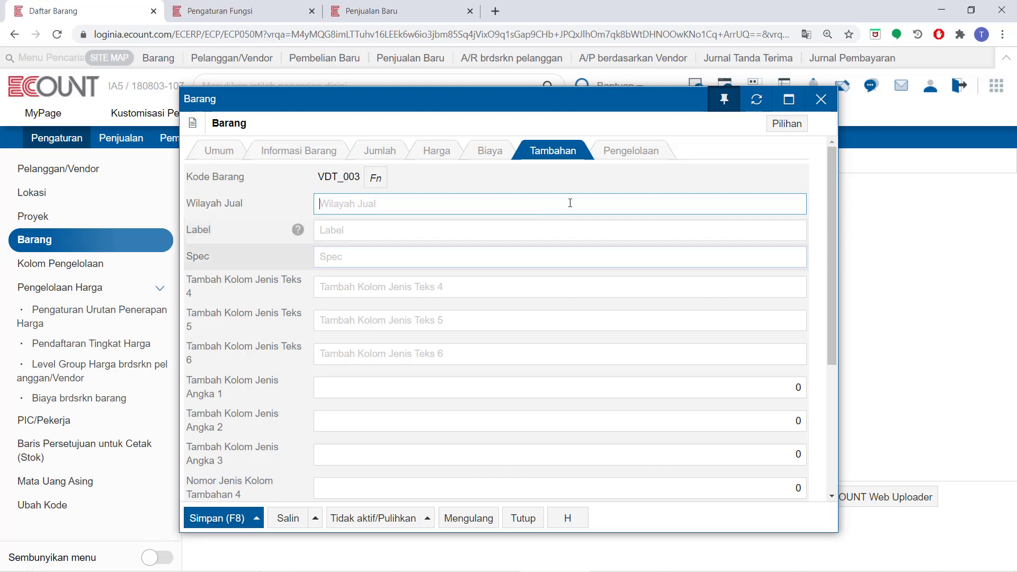
Set Kolom Pengelolaan to Jangan Gunakan in the item's Pengelolaan settings.
click(631, 153)
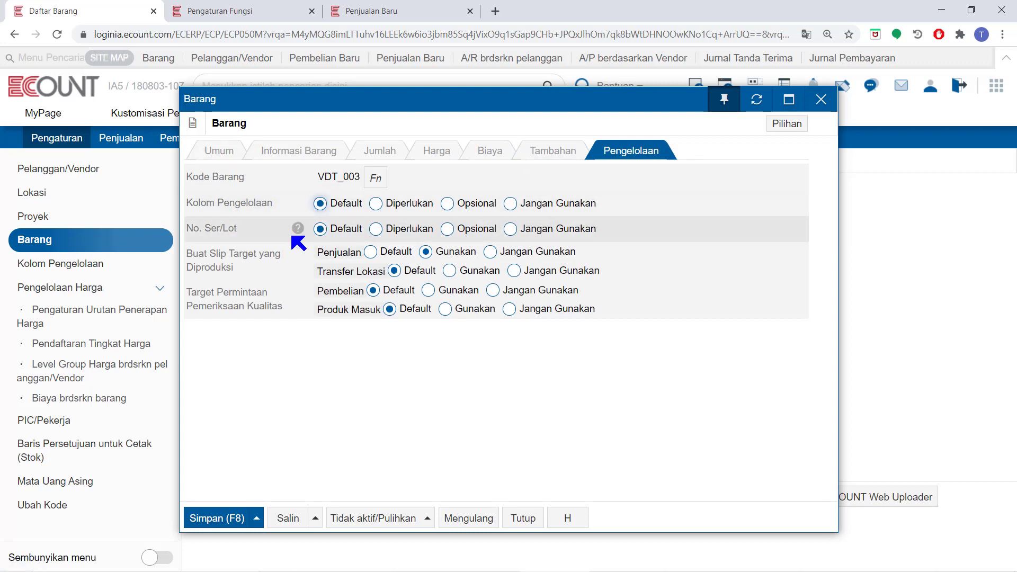
mouse_move(299, 236)
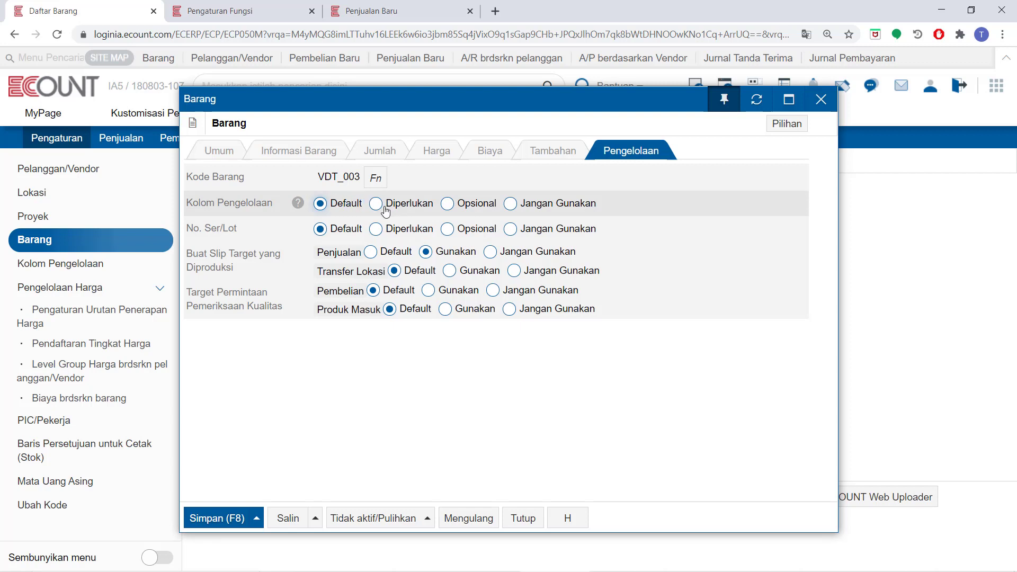
click(452, 207)
click(508, 209)
Examine the Metode Pemasukan status choices for Bidang Pengelolaan in the Stok Barang function settings, and close the dialog without changes.
click(224, 10)
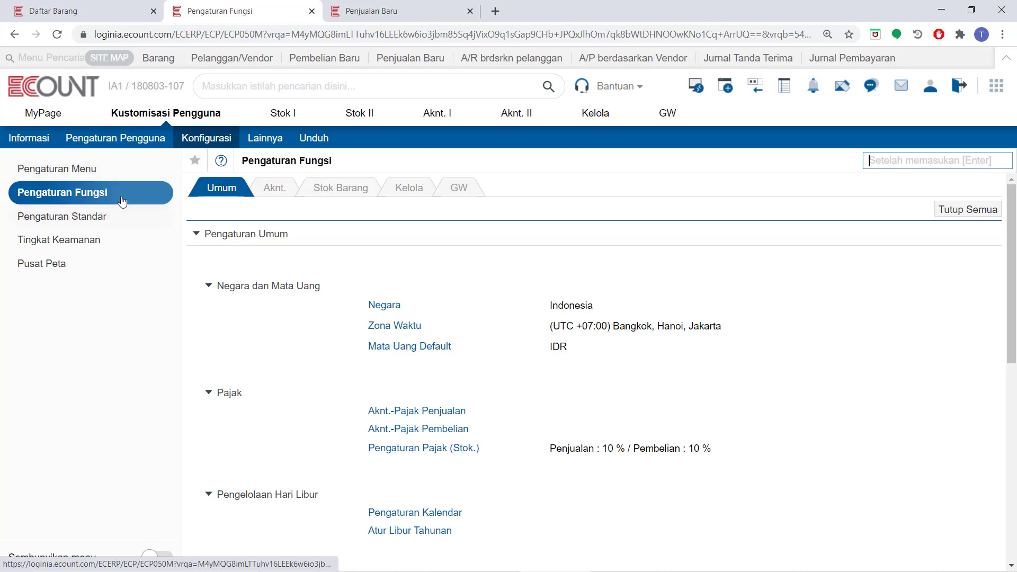
click(321, 183)
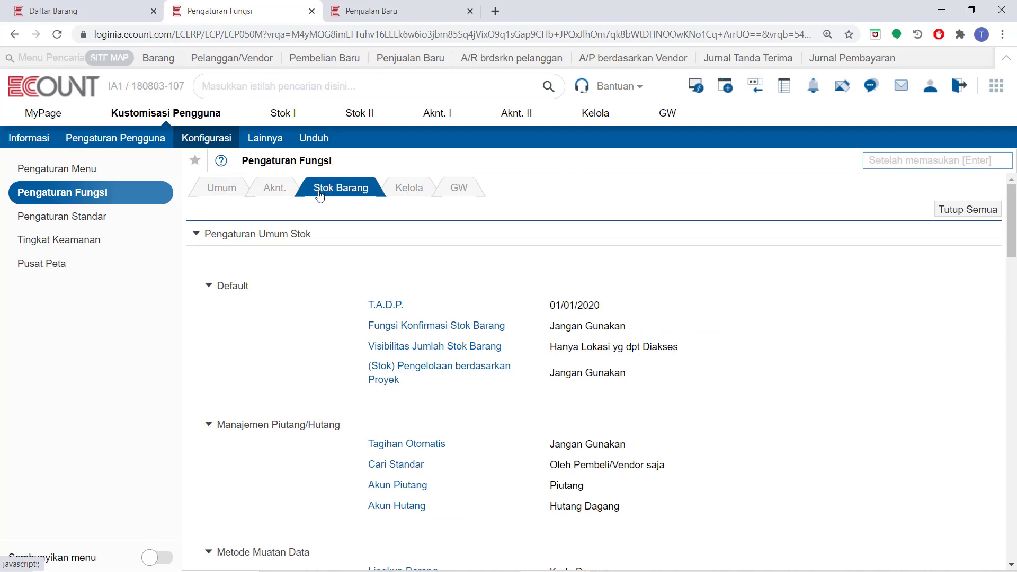
scroll(323, 296, down, 5)
scroll(318, 294, down, 6)
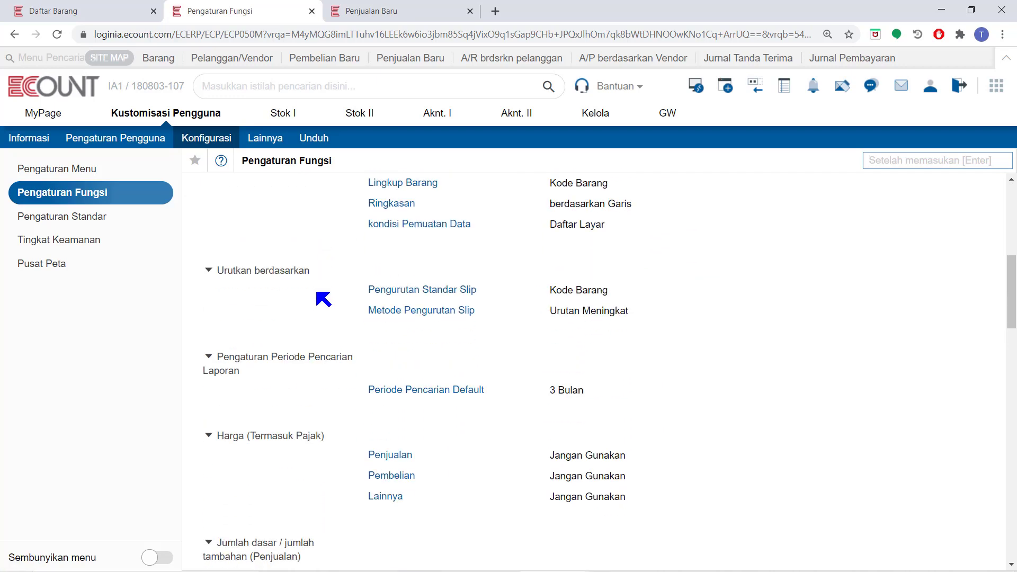
scroll(318, 297, down, 10)
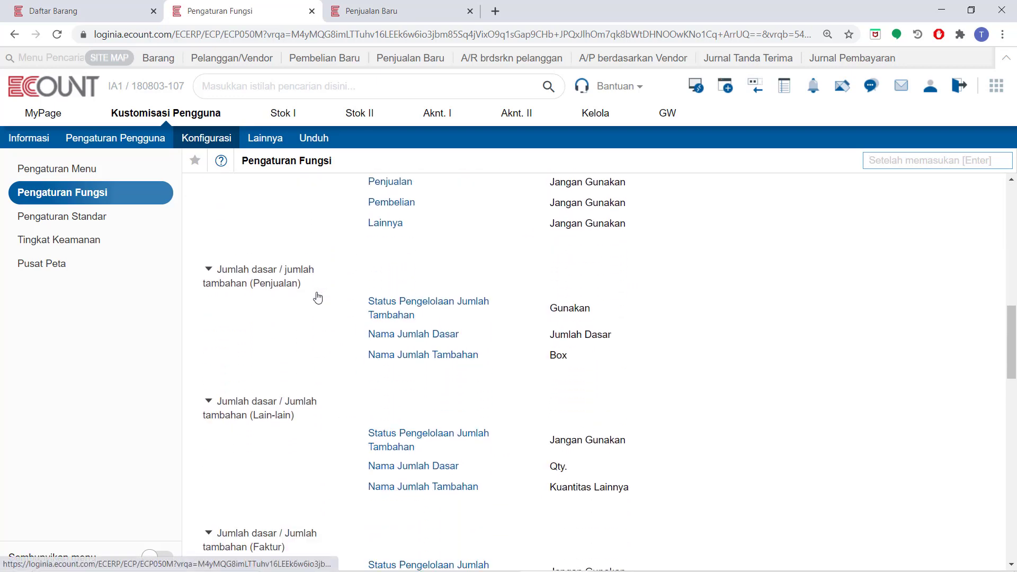
scroll(318, 294, down, 5)
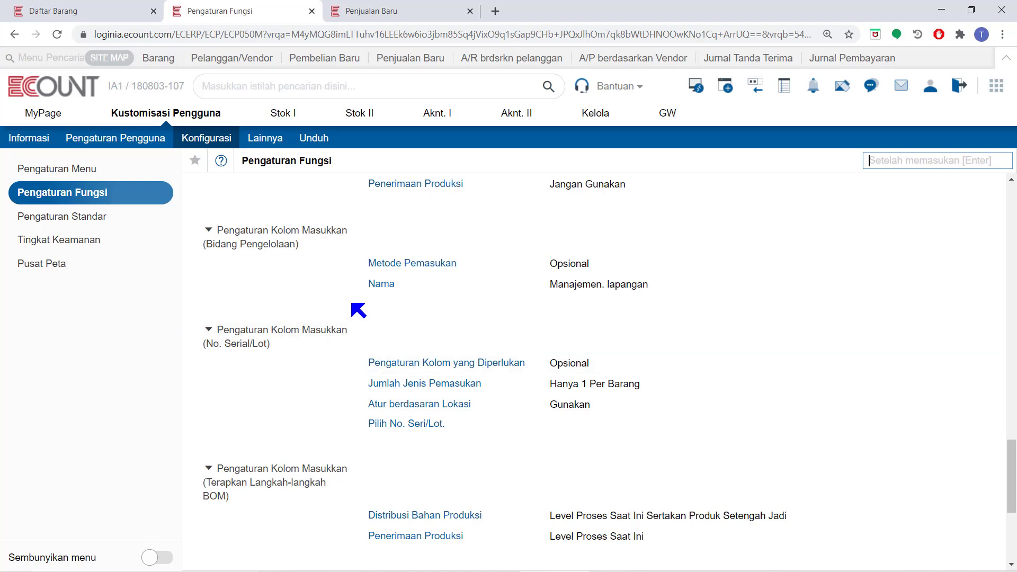
click(390, 263)
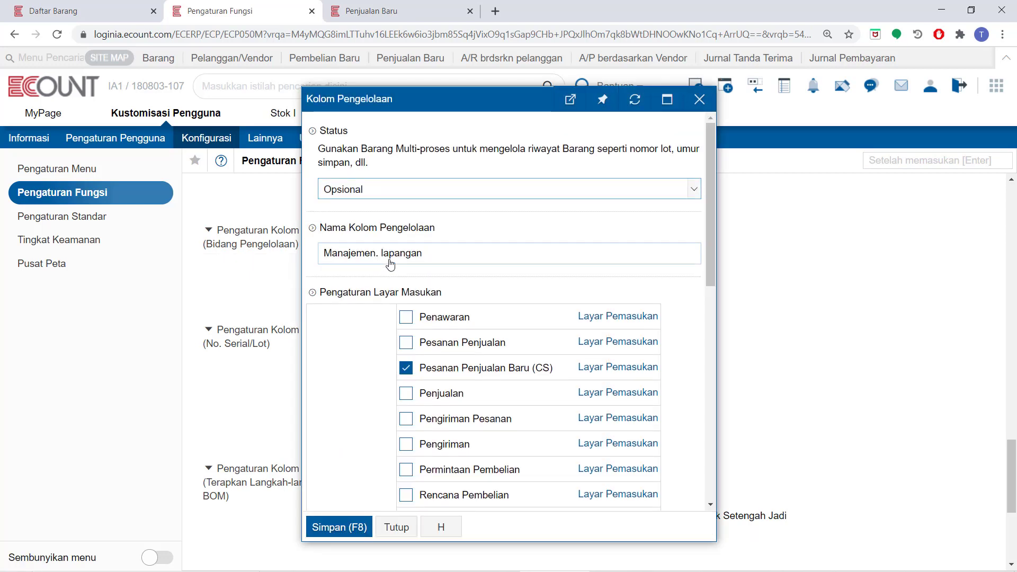
click(390, 183)
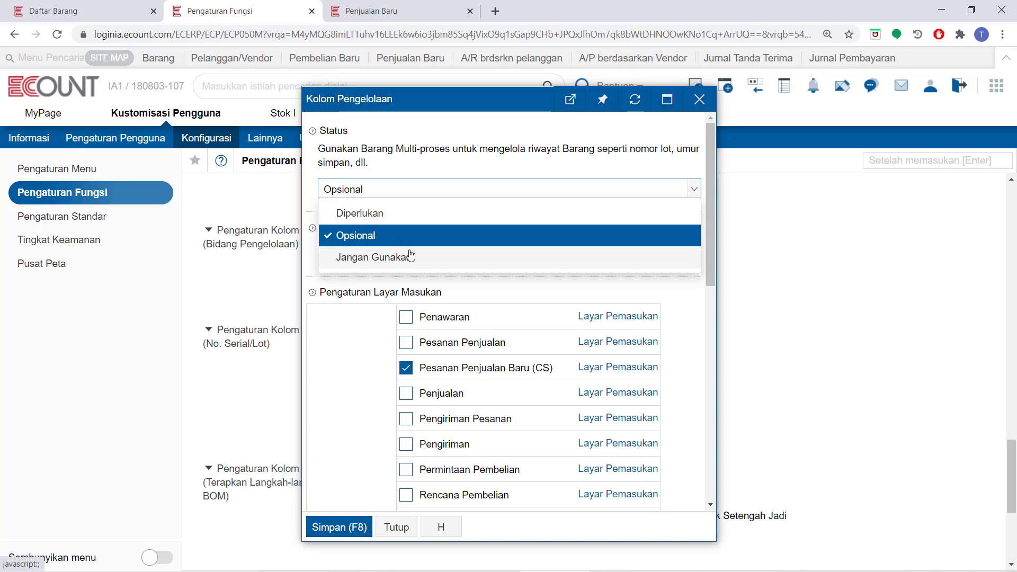
click(698, 100)
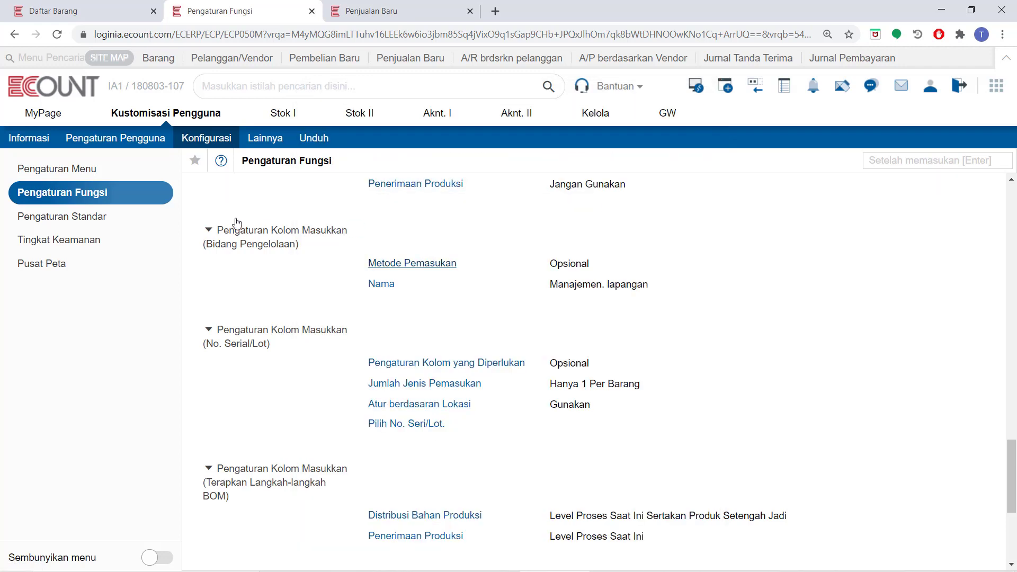
Set the item's Kolom Pengelolaan to Default and read the help notes for its serial/lot, production slip and quality inspection settings.
click(83, 13)
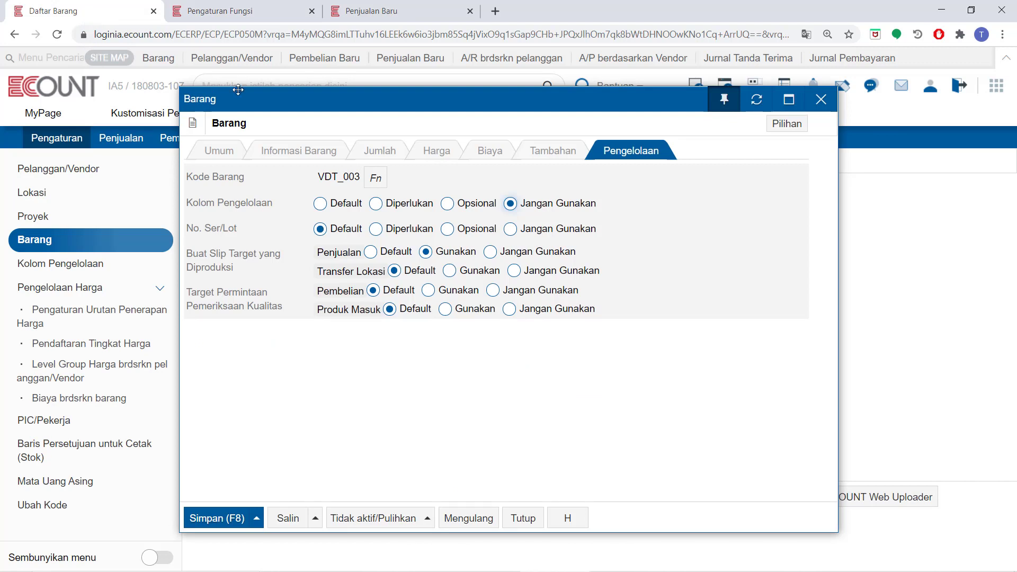
click(321, 205)
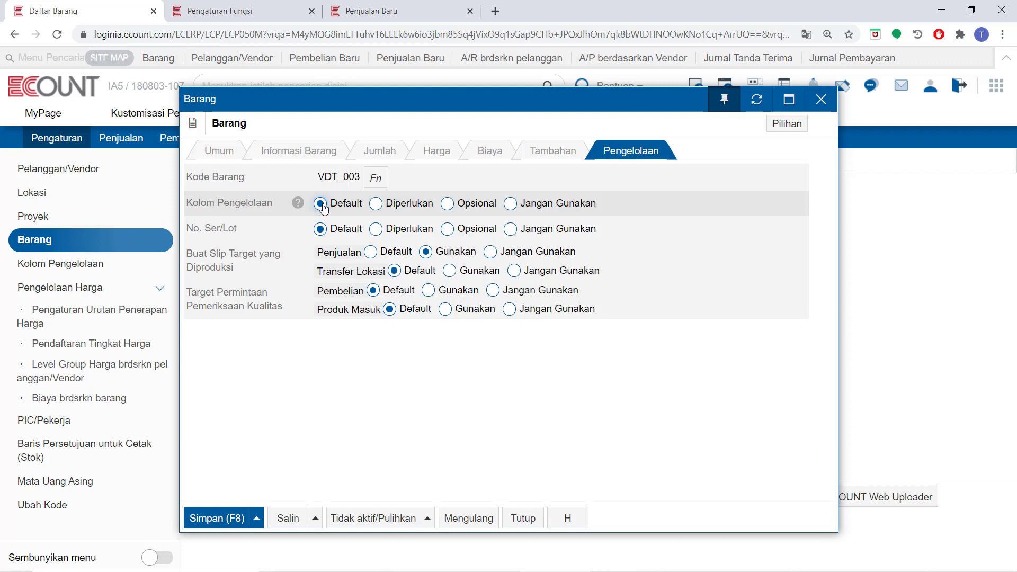
mouse_move(295, 233)
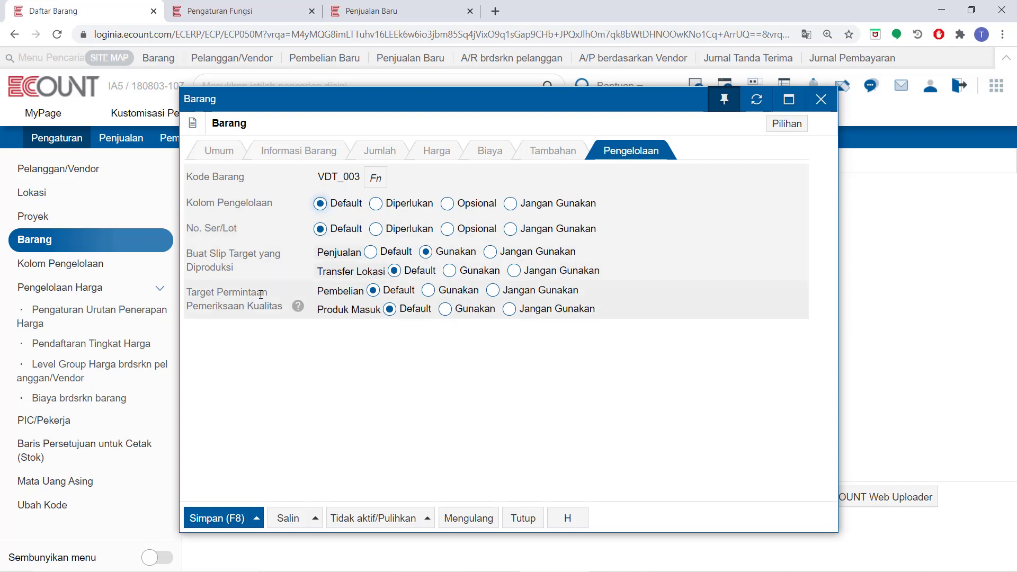
mouse_move(298, 269)
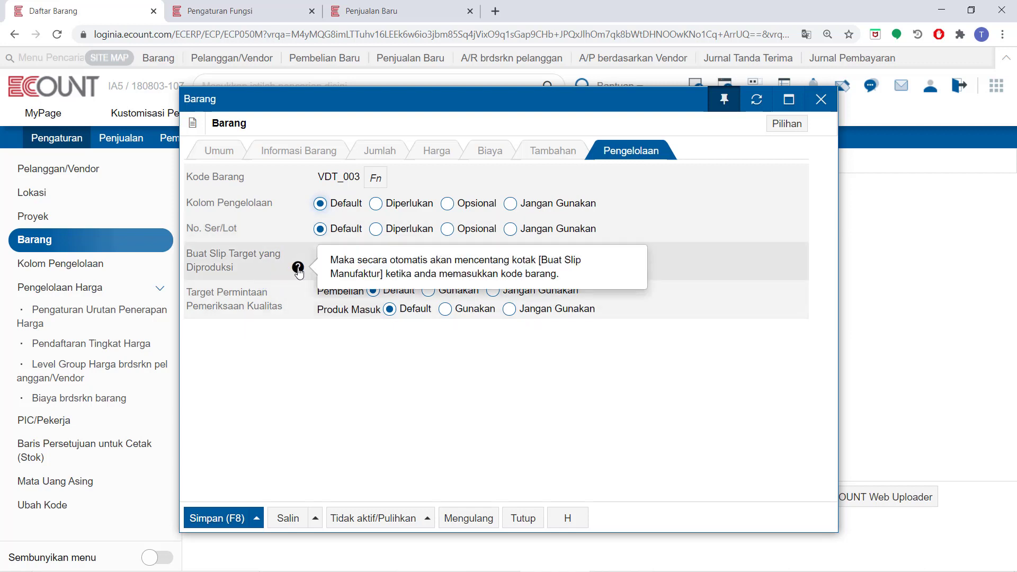
mouse_move(298, 306)
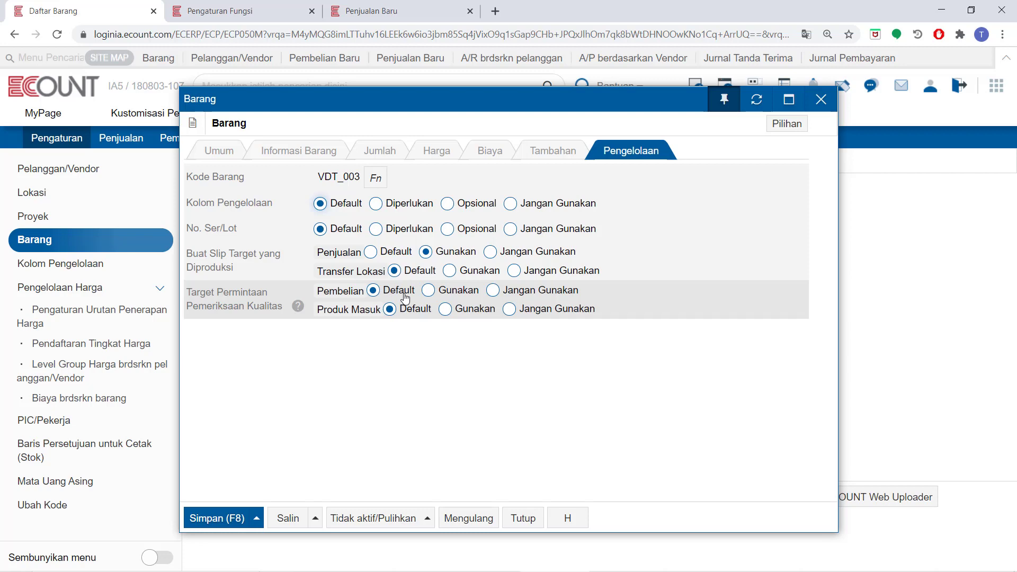
Examine the Buat Slip baru settings for Poduk Masuk and Permintaan Pemeriksaan Kualitas in the Stok Barang function settings.
click(241, 10)
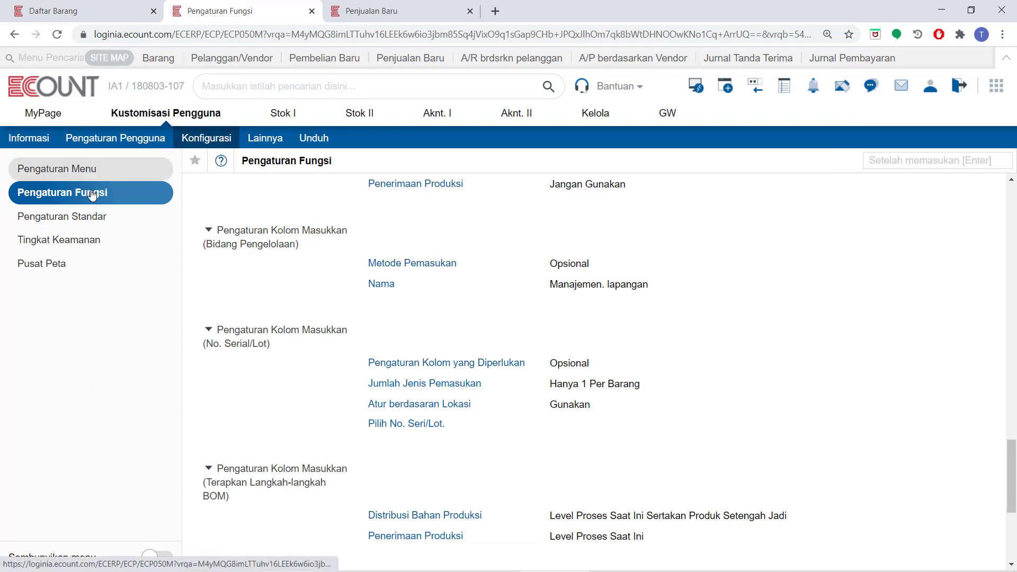
click(114, 194)
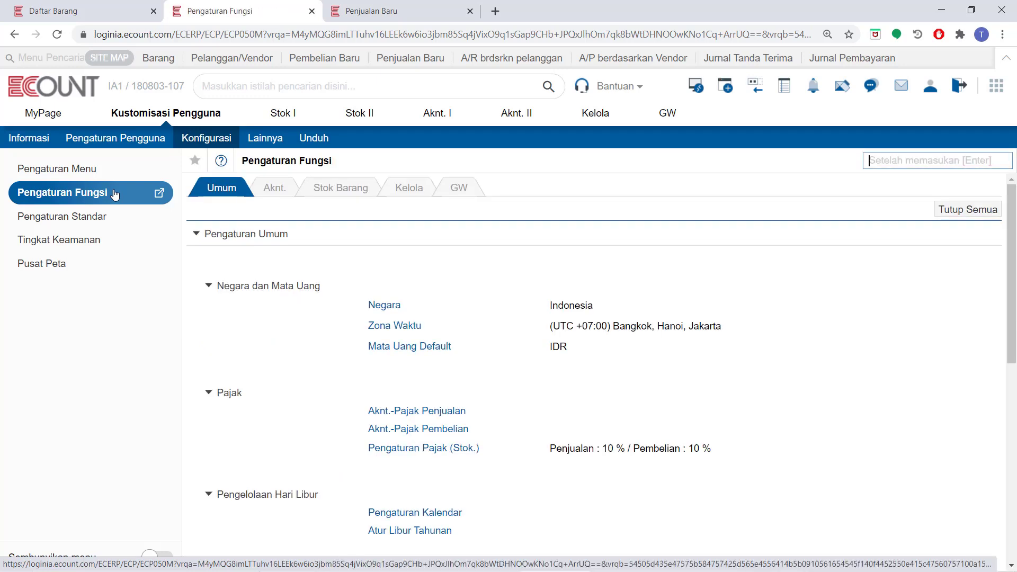
click(325, 186)
scroll(311, 289, down, 15)
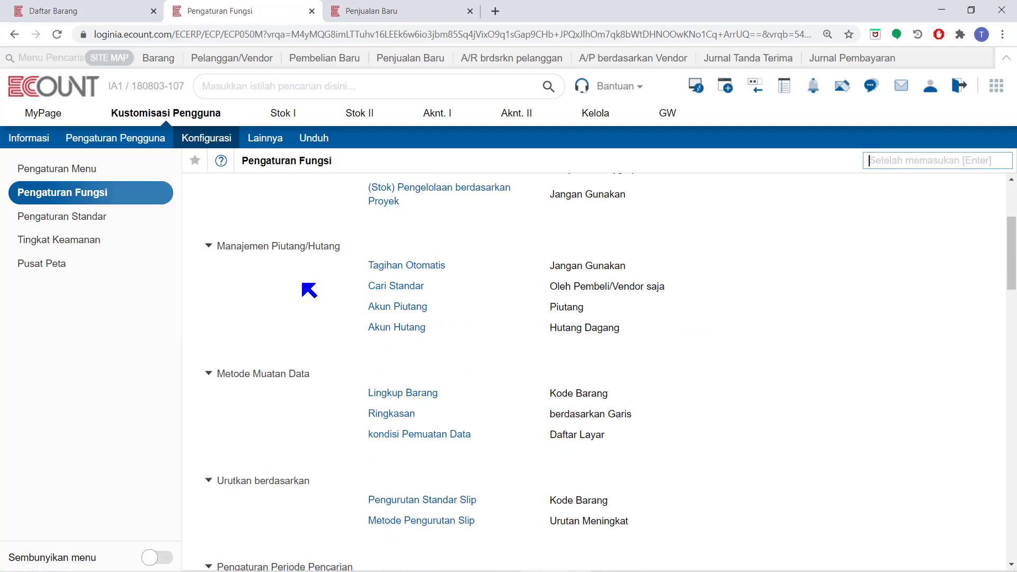
scroll(302, 283, down, 20)
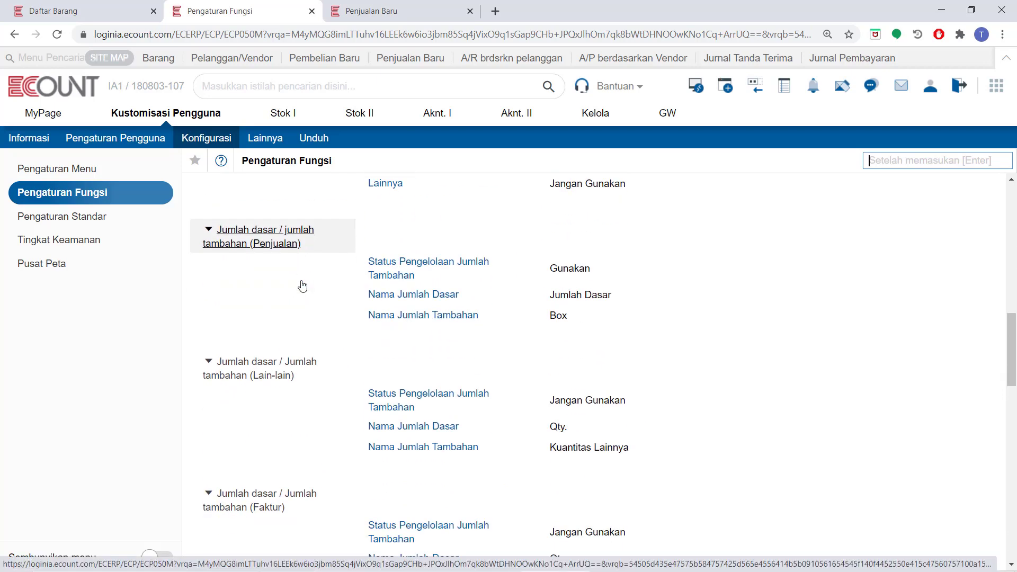
scroll(303, 286, up, 4)
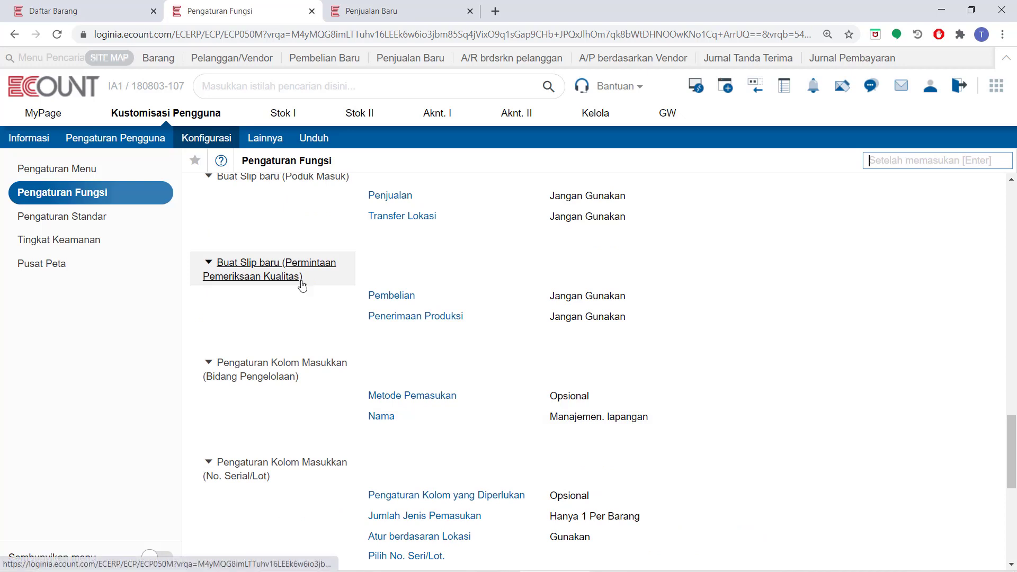
scroll(301, 286, up, 3)
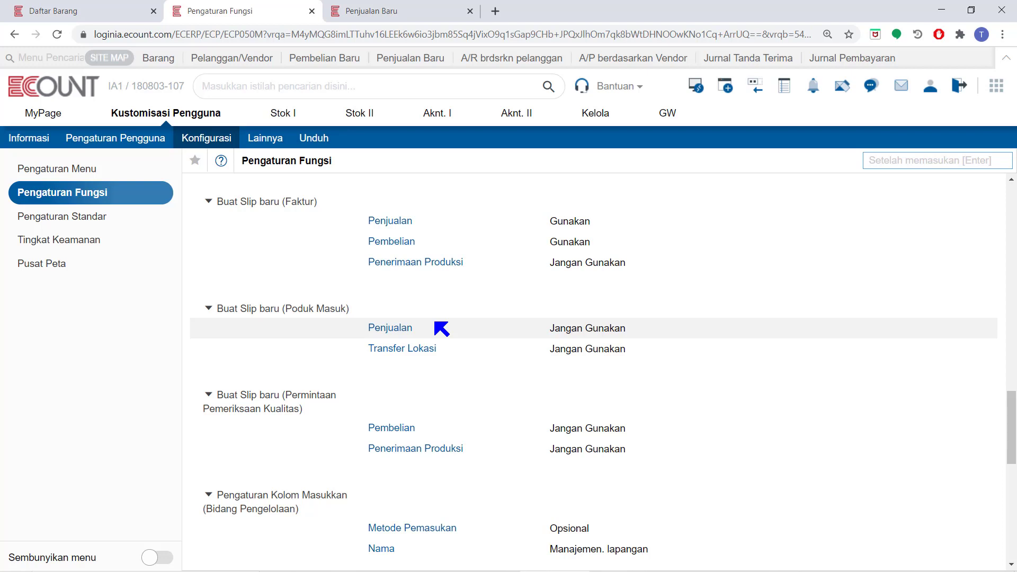
Check the name of item VDT_003 in its Umum details and return to its Pengelolaan settings.
click(75, 12)
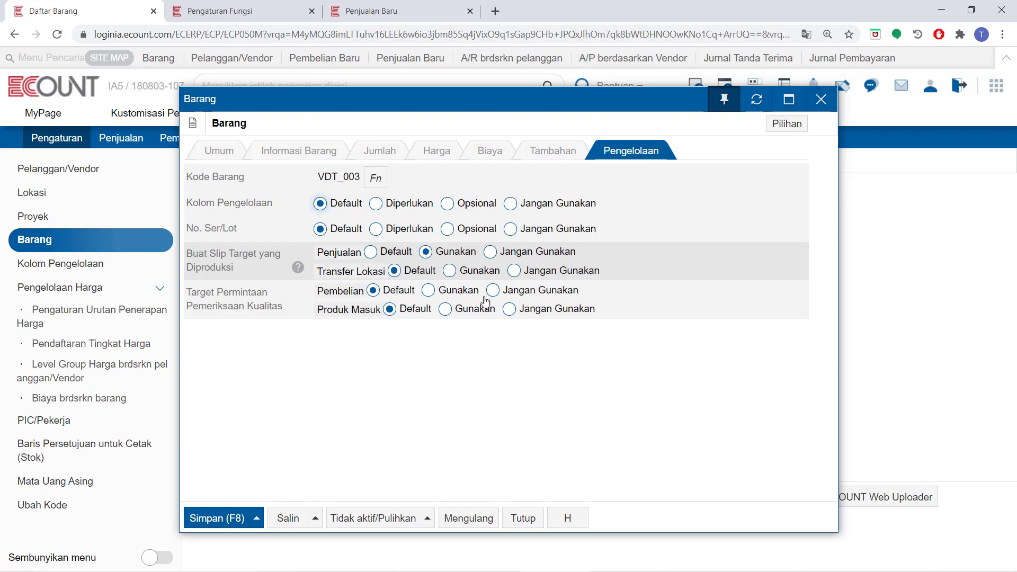
click(218, 150)
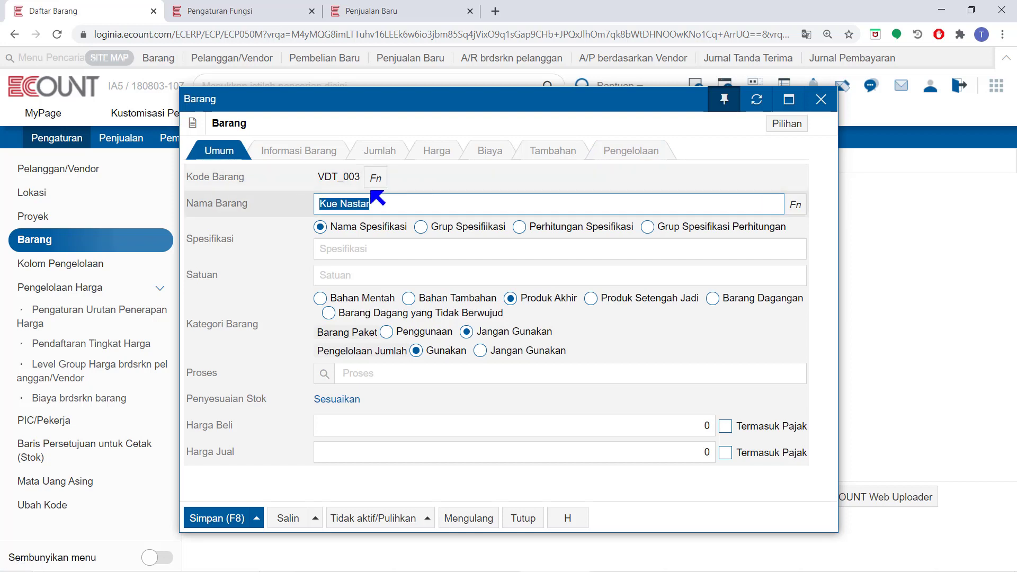
click(631, 151)
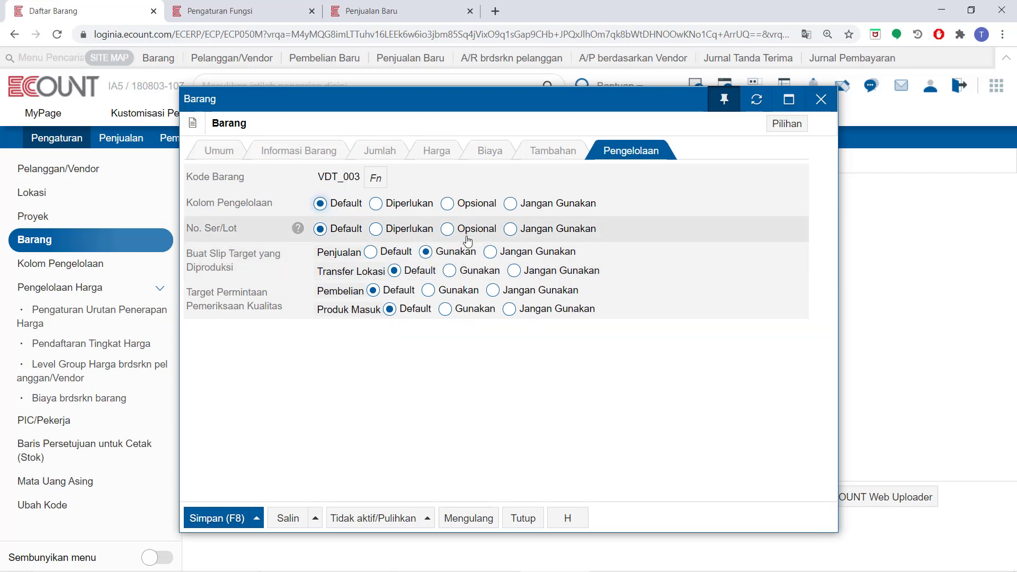
Search for "kue nas" in the first line of the new sale to enter the item Kue Nastar.
click(333, 4)
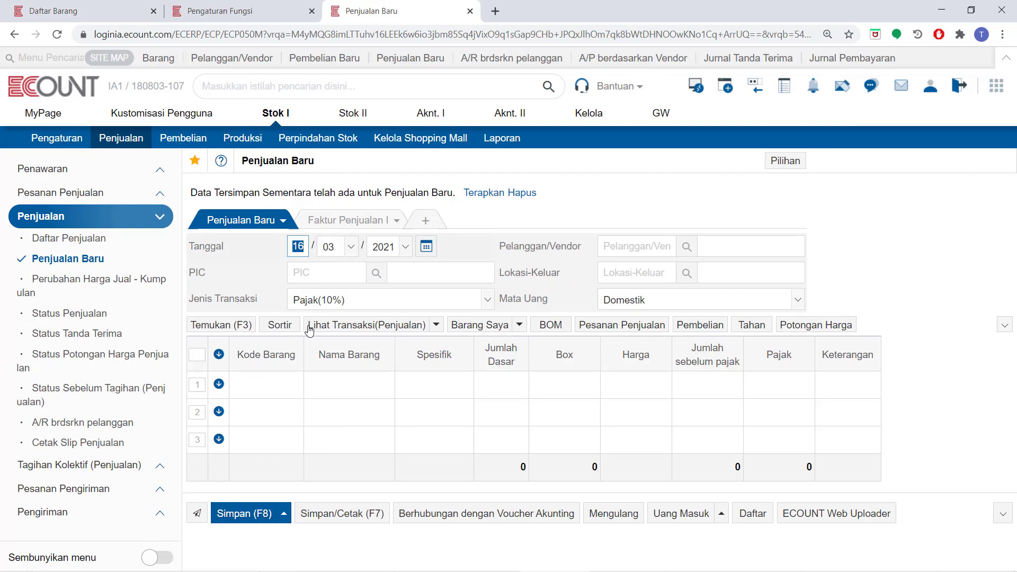
click(291, 391)
text(ku)
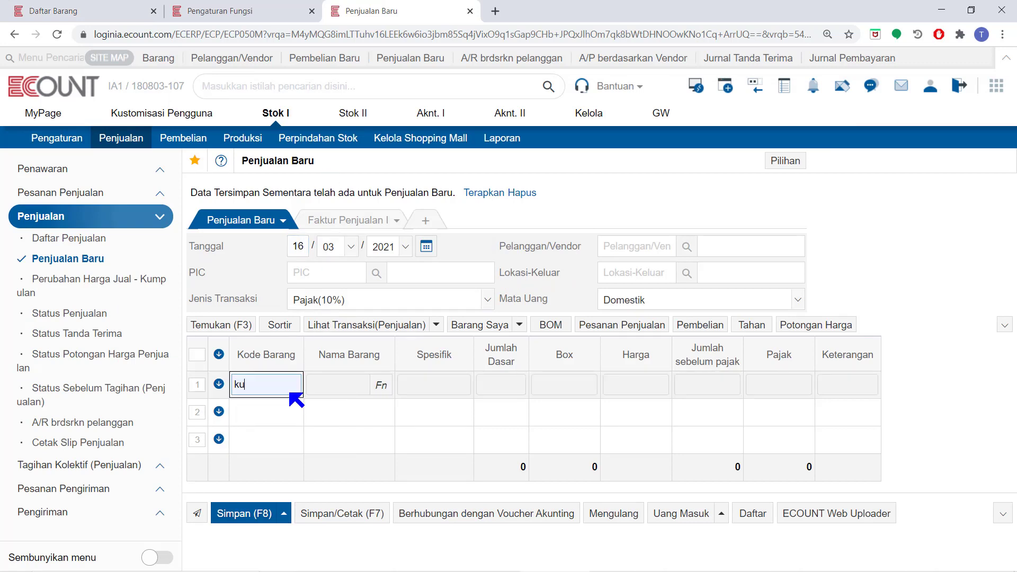
text(e nas)
key(Return)
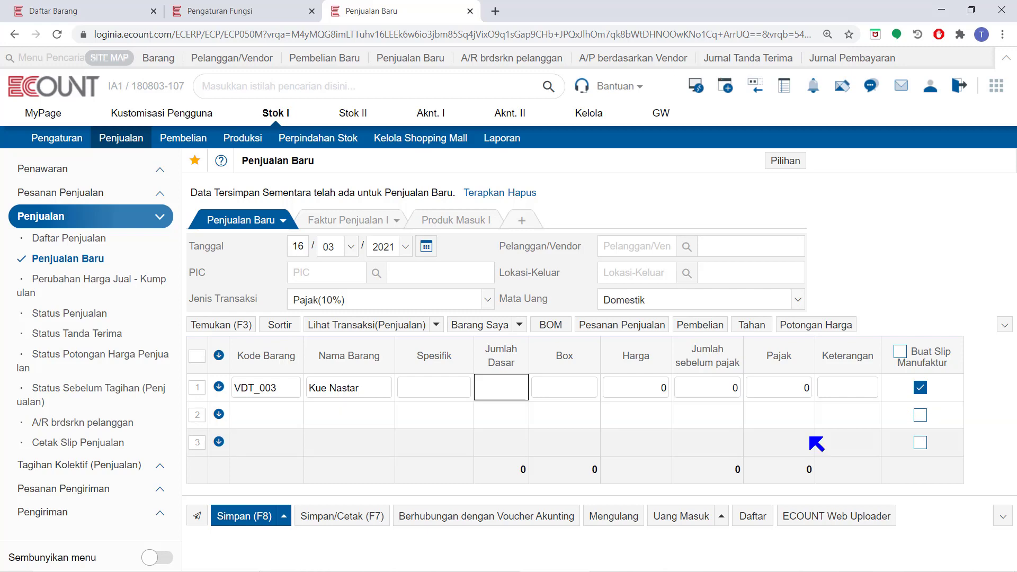
Return to the item Kue Nastar (VDT_003) and deactivate it.
click(71, 4)
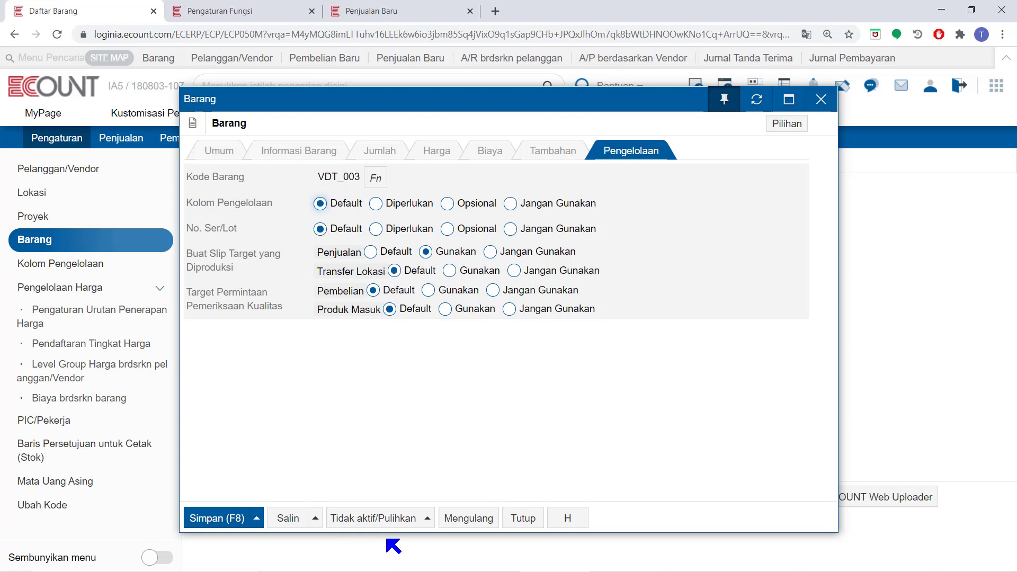
mouse_move(392, 520)
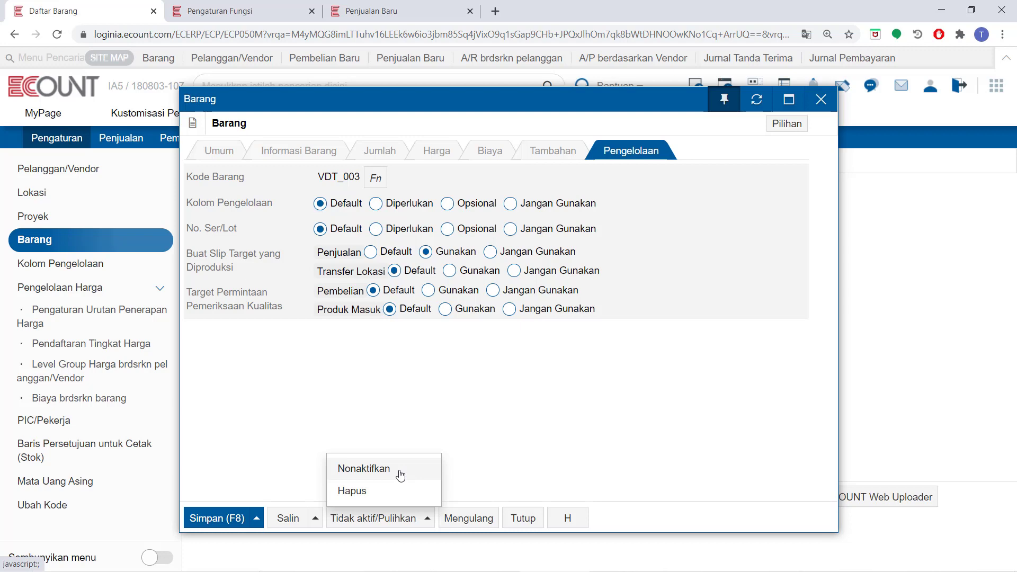
click(400, 474)
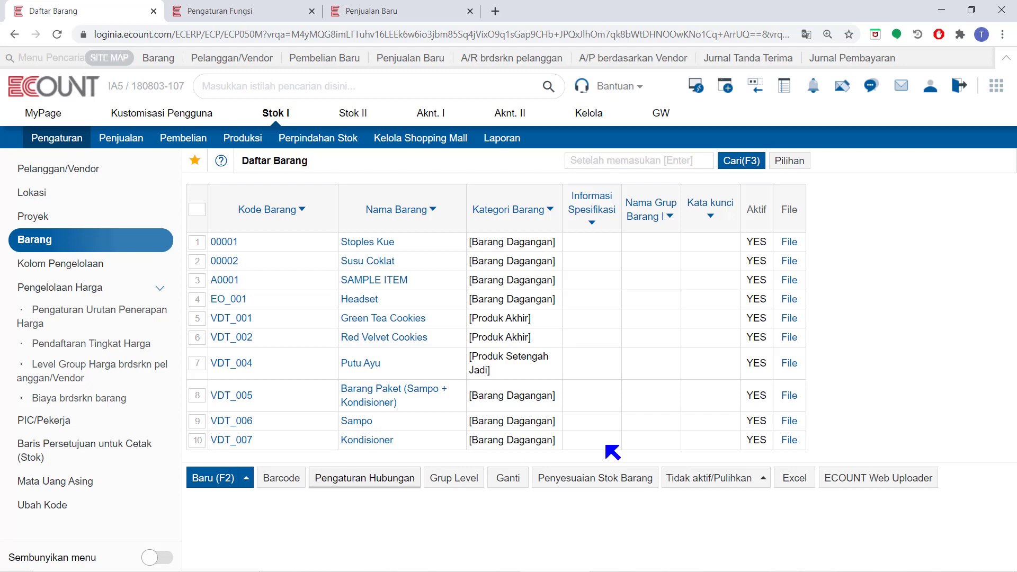
Search the item list for items with the Non-aktif status.
click(736, 161)
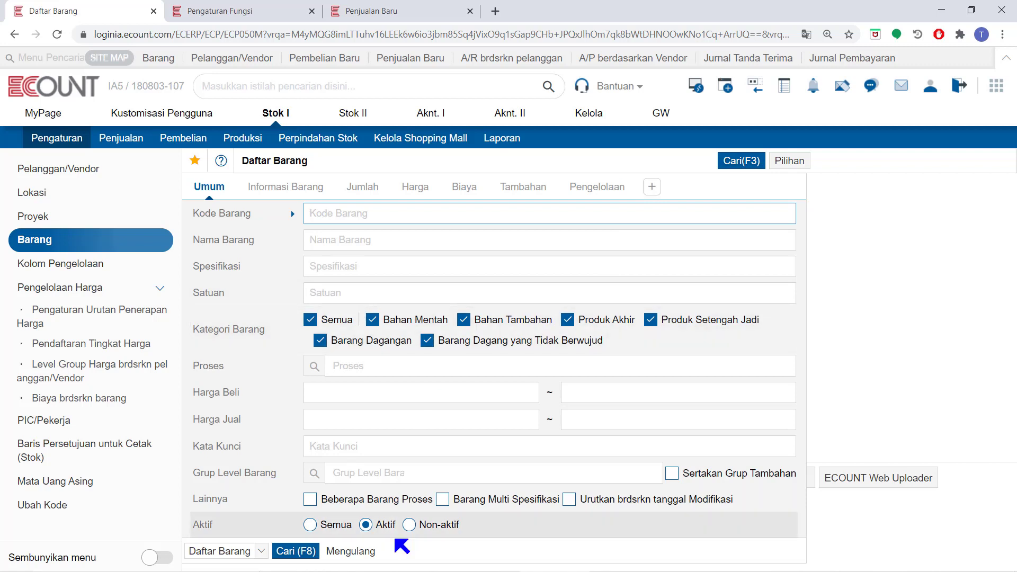
click(409, 524)
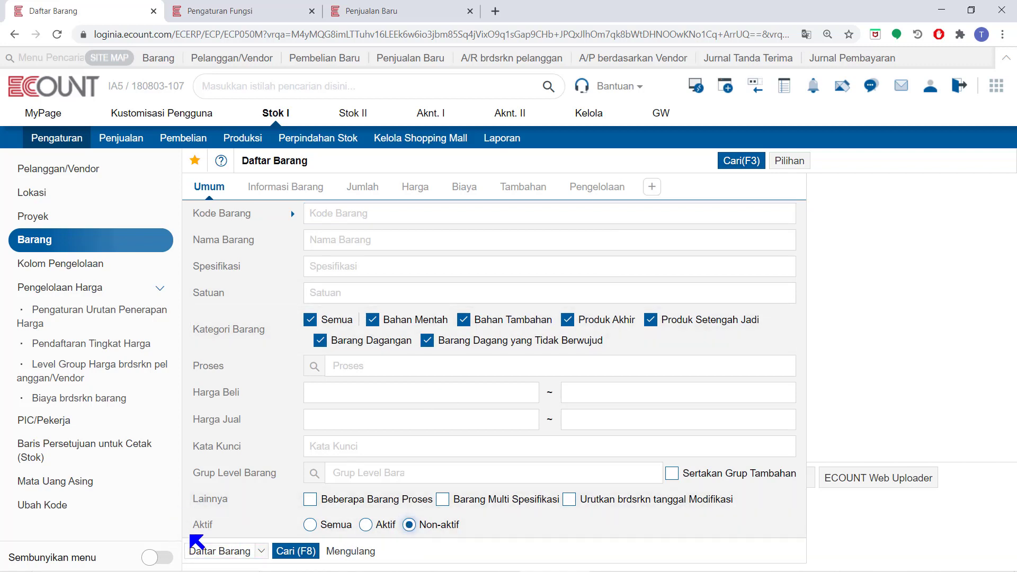
click(286, 551)
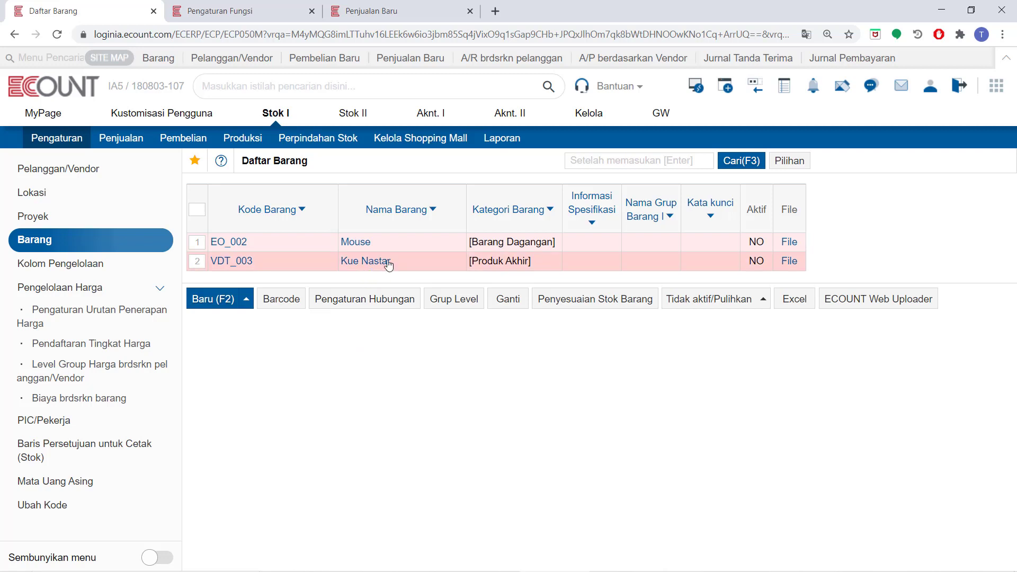
Reactivate the inactive item Kue Nastar and reload the list of active items.
click(352, 261)
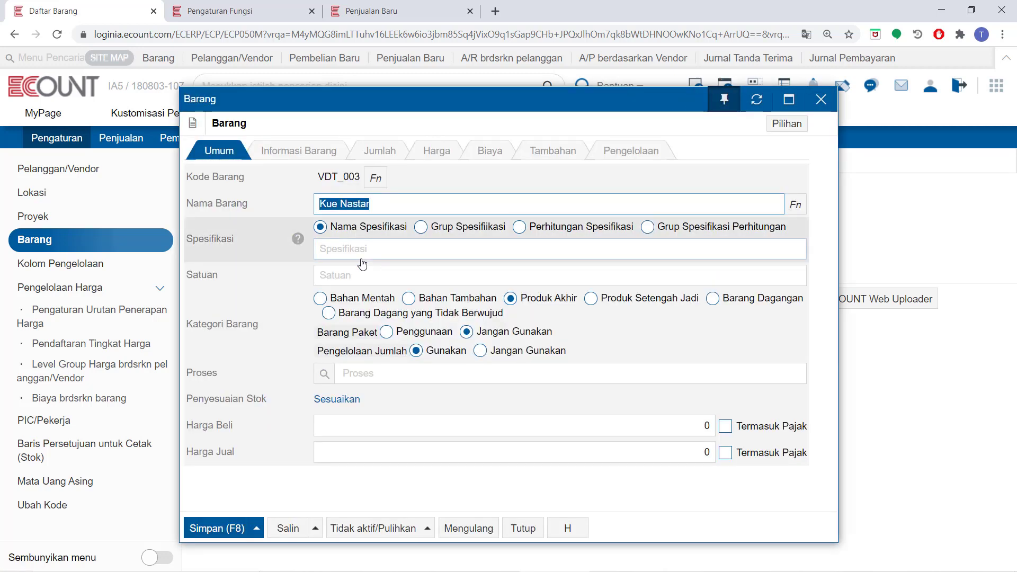
click(407, 529)
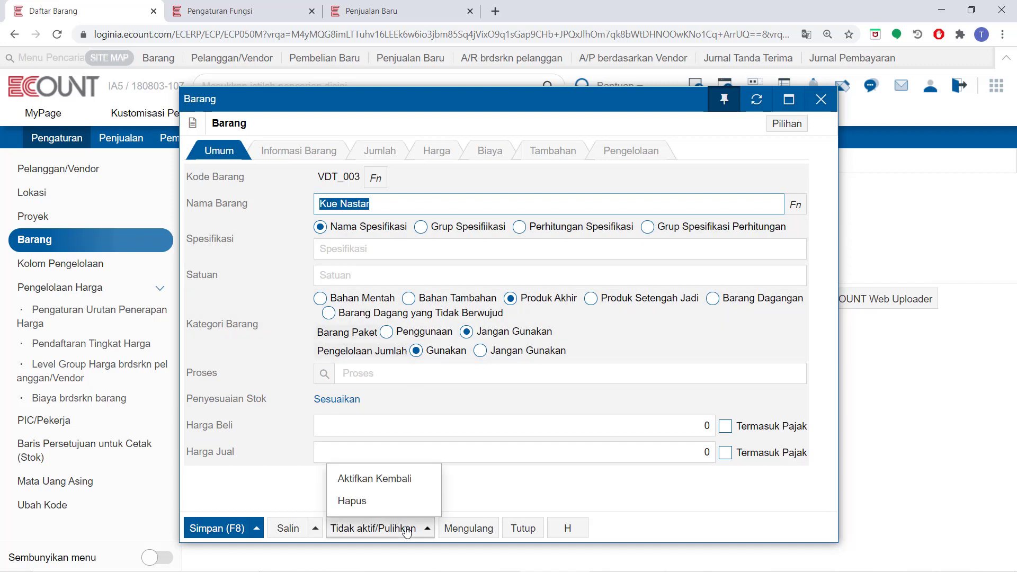
click(422, 480)
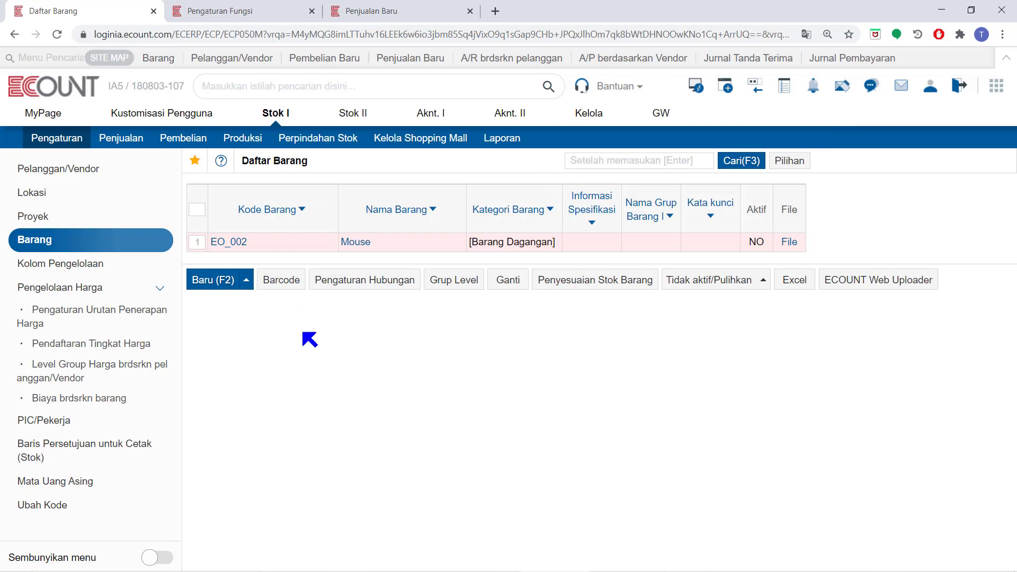
click(155, 249)
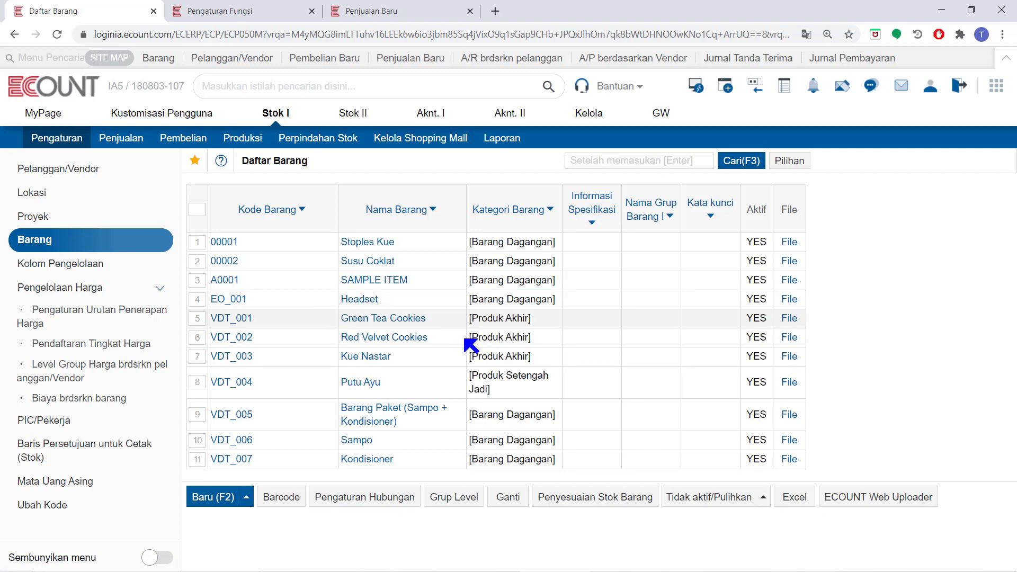
Read the Hapus Semua warning and CAPTCHA requirement for the item list, and close it without deleting anything.
click(792, 159)
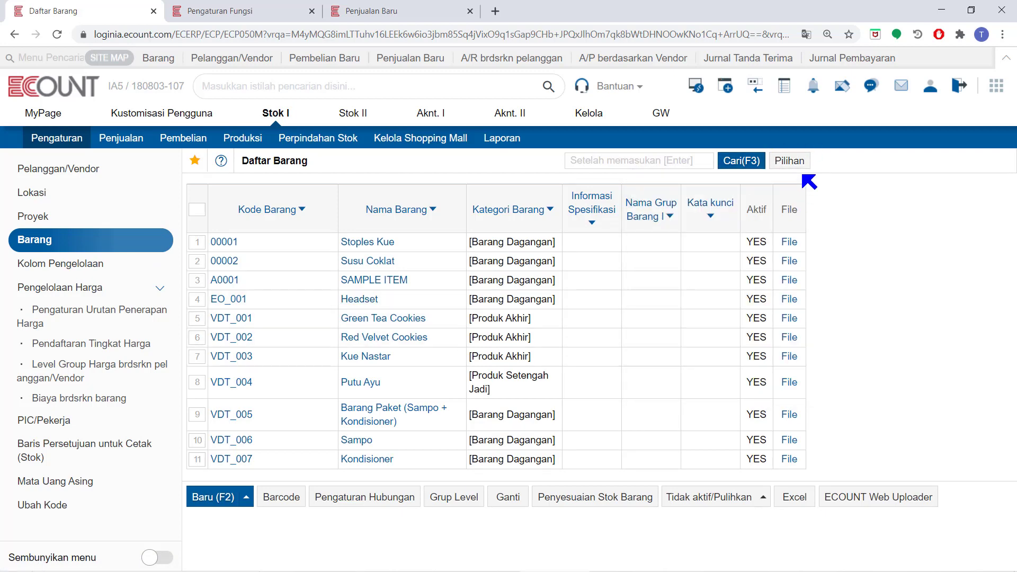
click(793, 165)
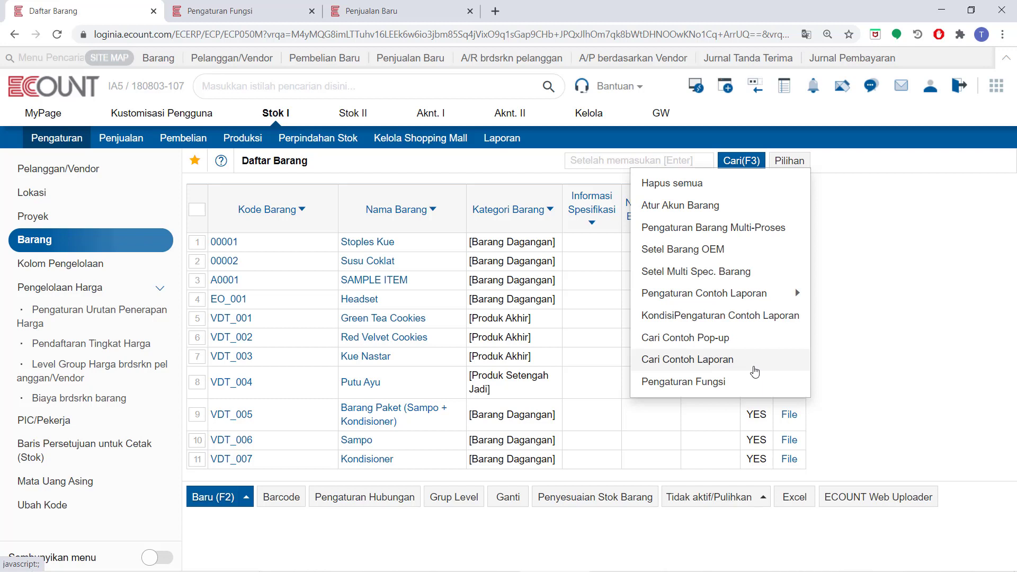
click(725, 182)
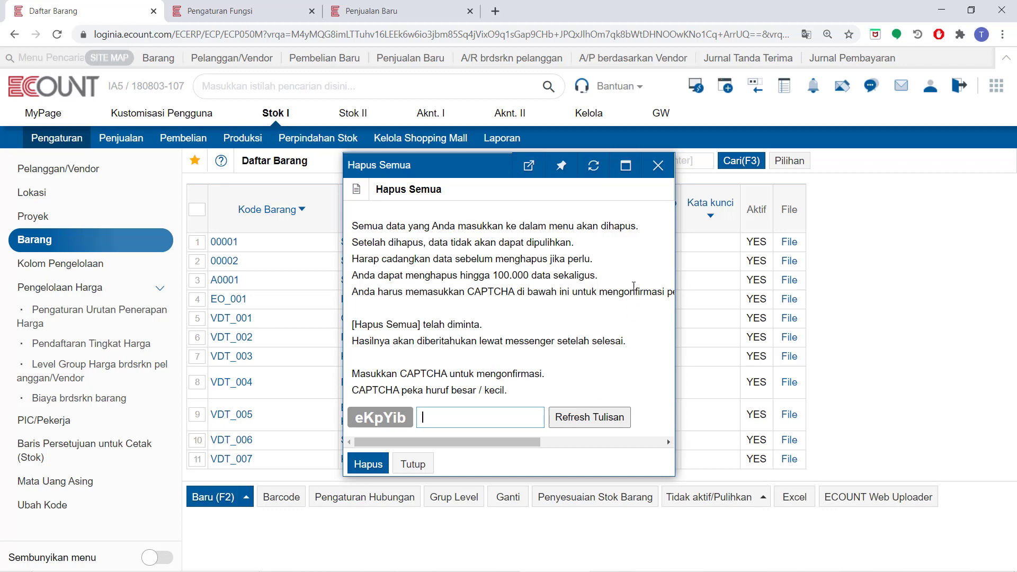
click(657, 166)
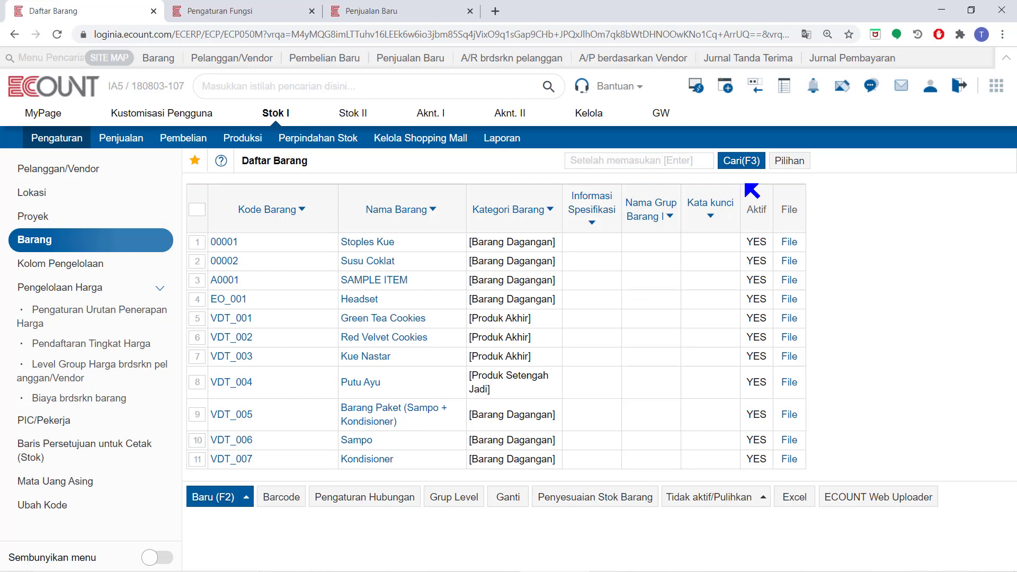
Examine the purchase, sales and manufacturing account codes per item category in Atur Akun Barang, and close without changes.
click(790, 162)
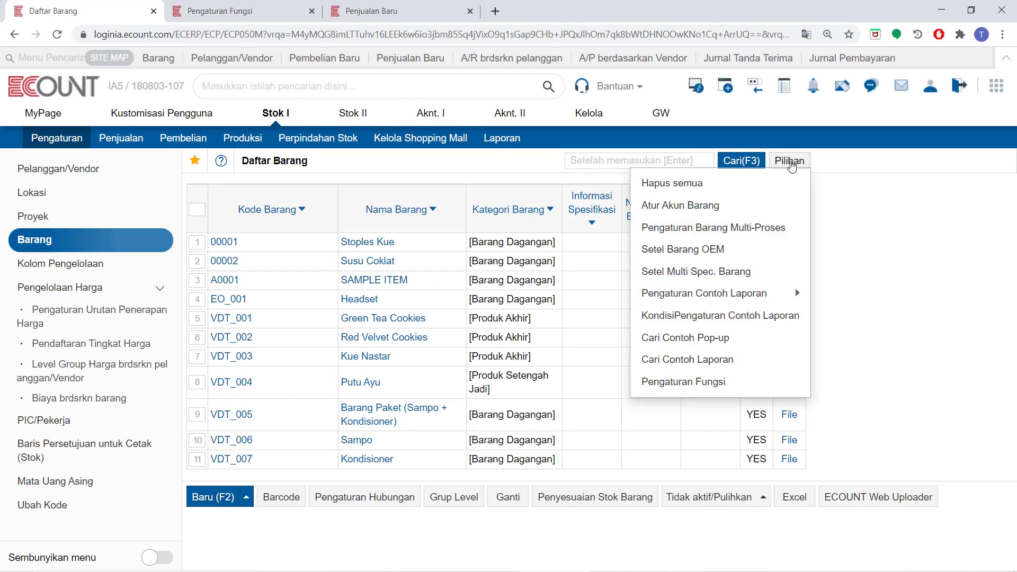
click(745, 209)
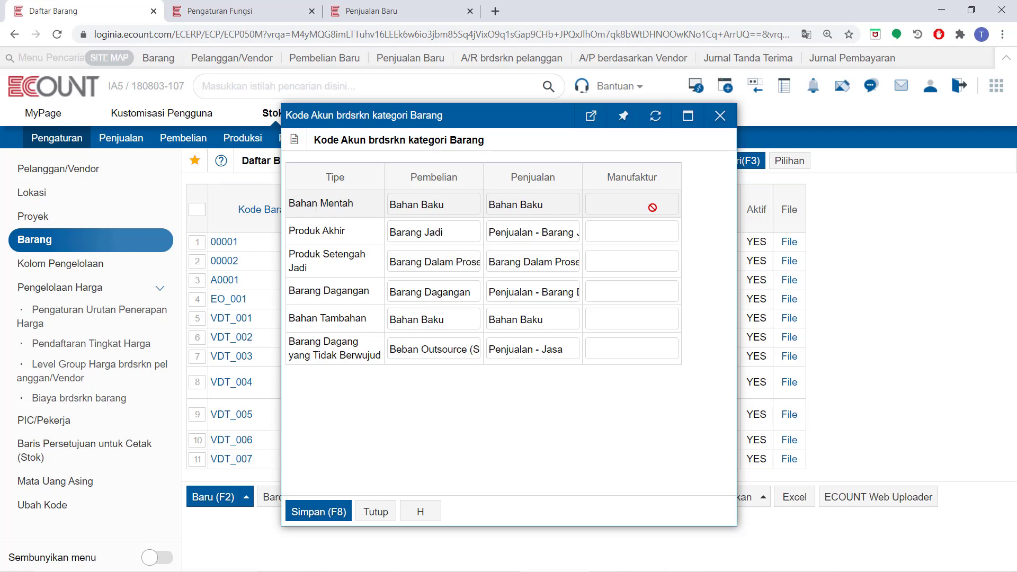
click(721, 116)
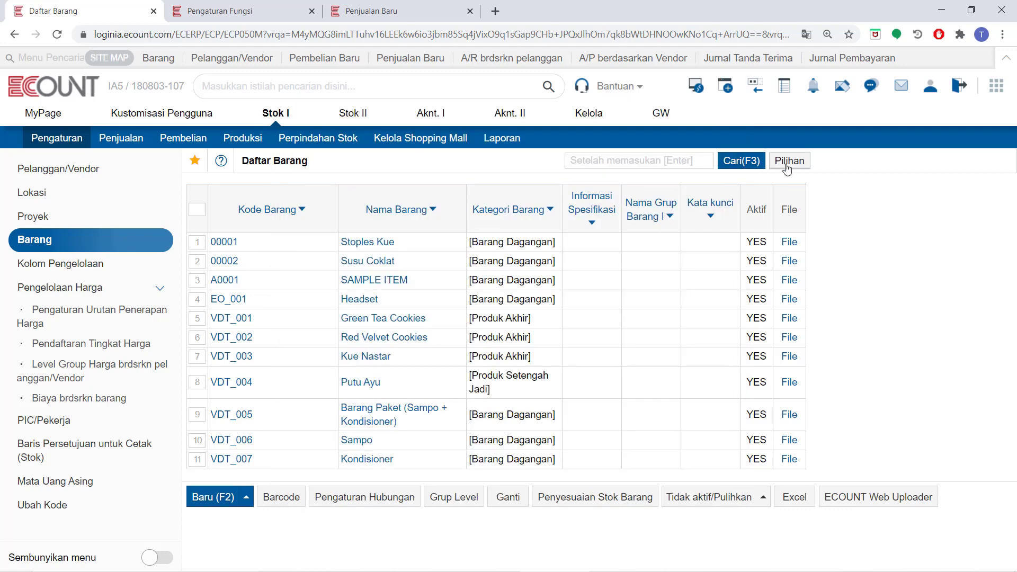
Open the Daftar Barang report template settings, examine the columns available to add, and close the column list without adding any.
click(788, 169)
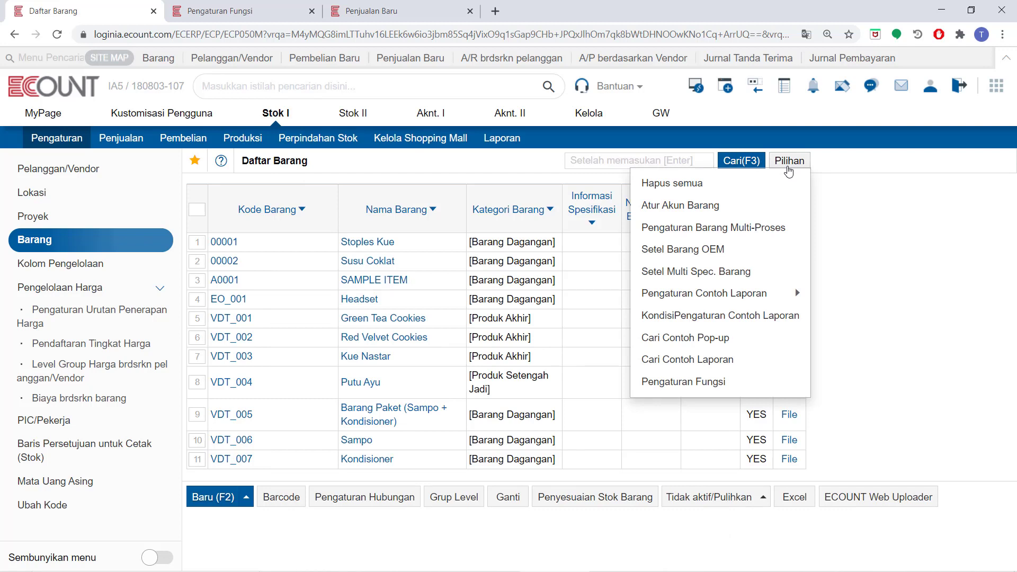
mouse_move(788, 291)
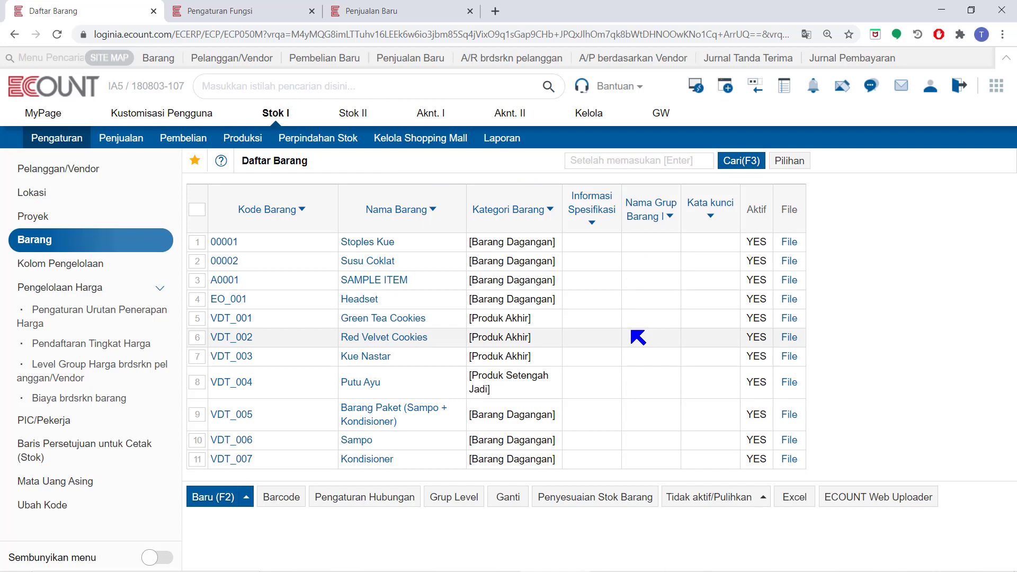
click(789, 160)
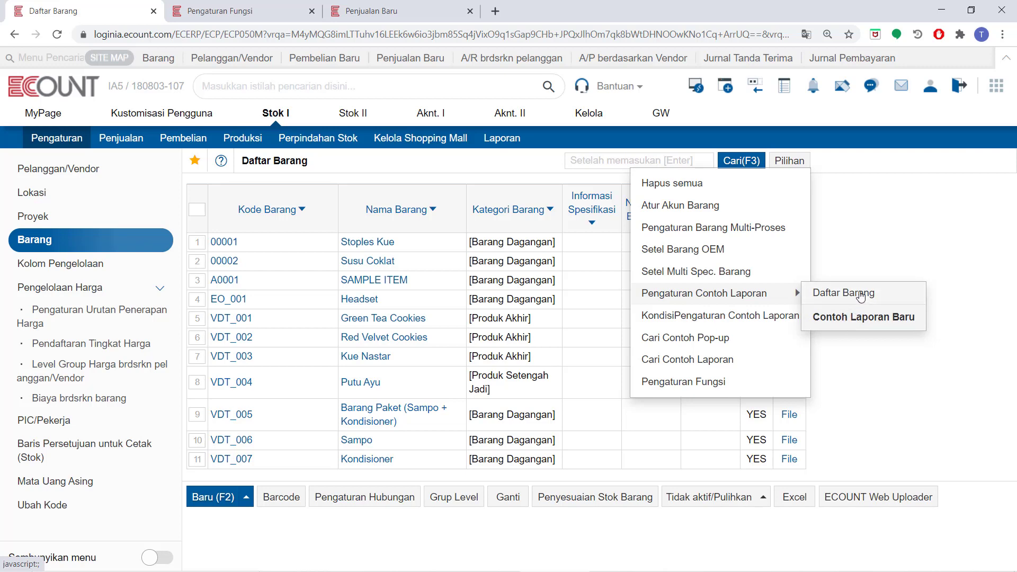
click(861, 296)
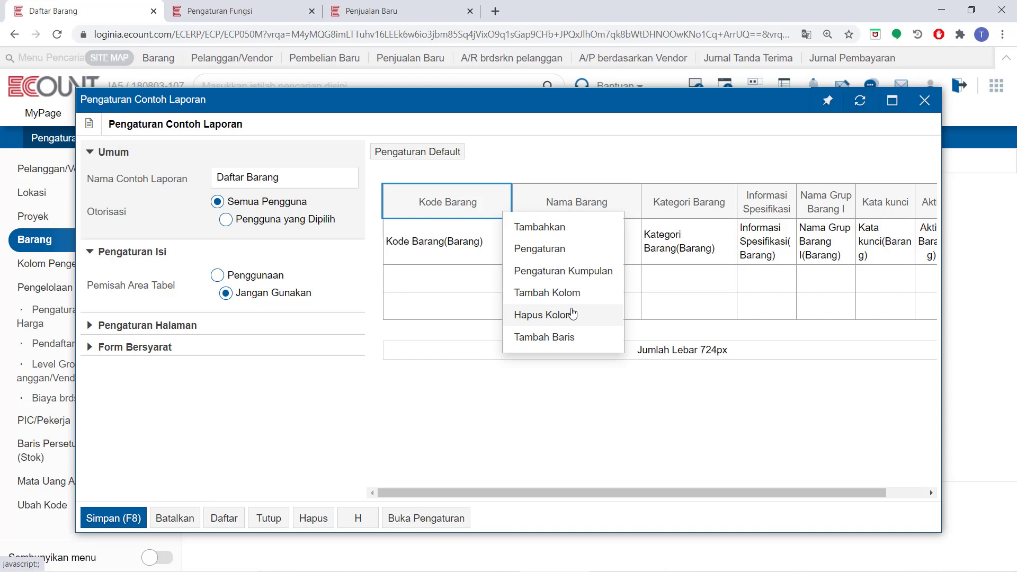
click(607, 235)
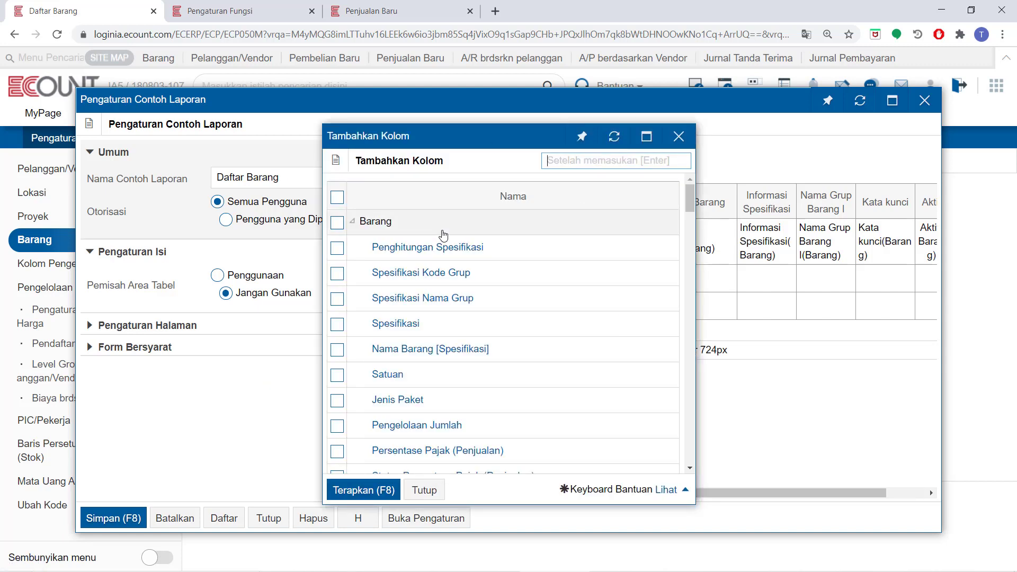
click(677, 136)
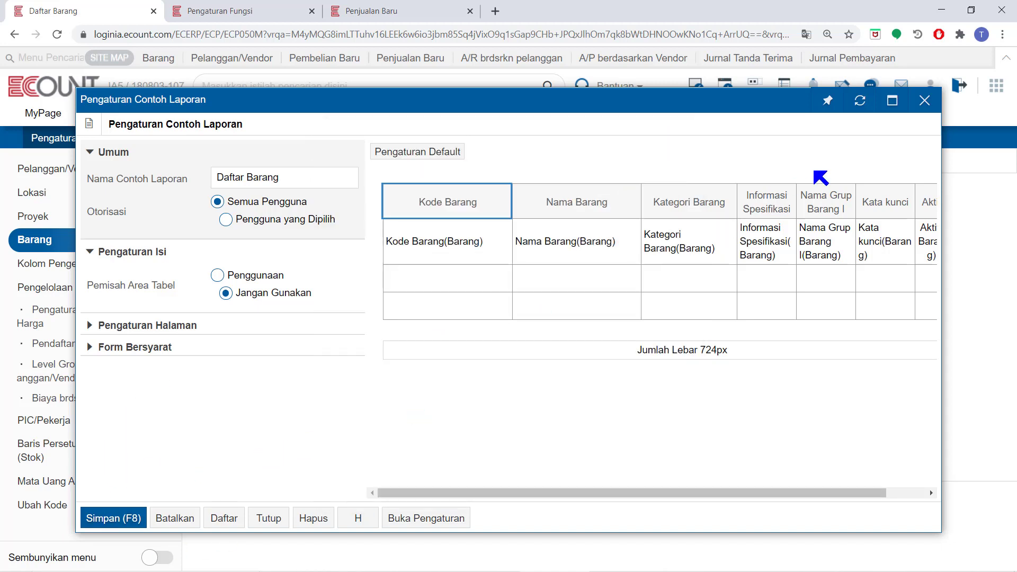
Close the report template settings, open the Cari Contoh Pop-up template, and examine the actions available for its columns without changing any.
click(924, 100)
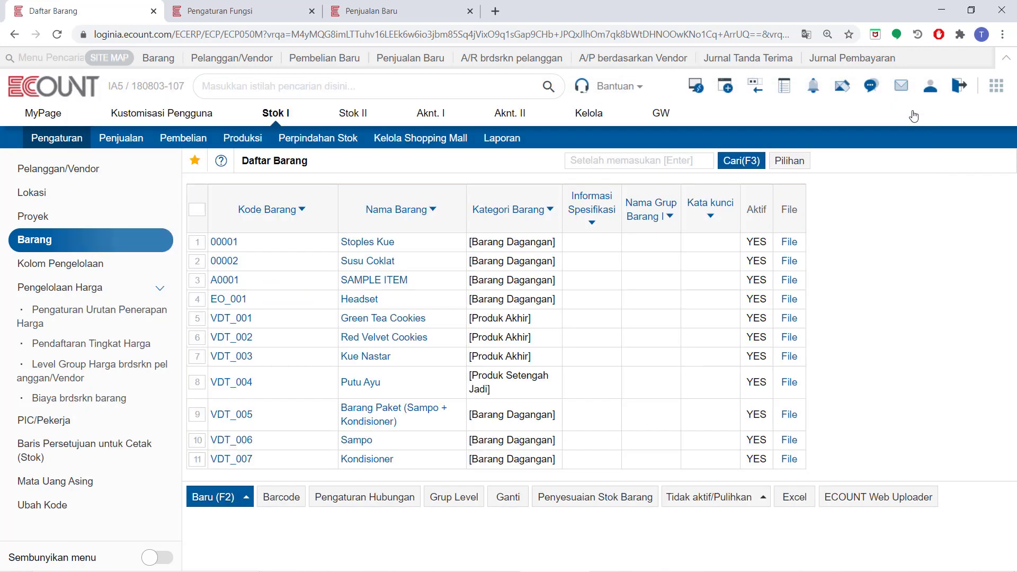
click(783, 163)
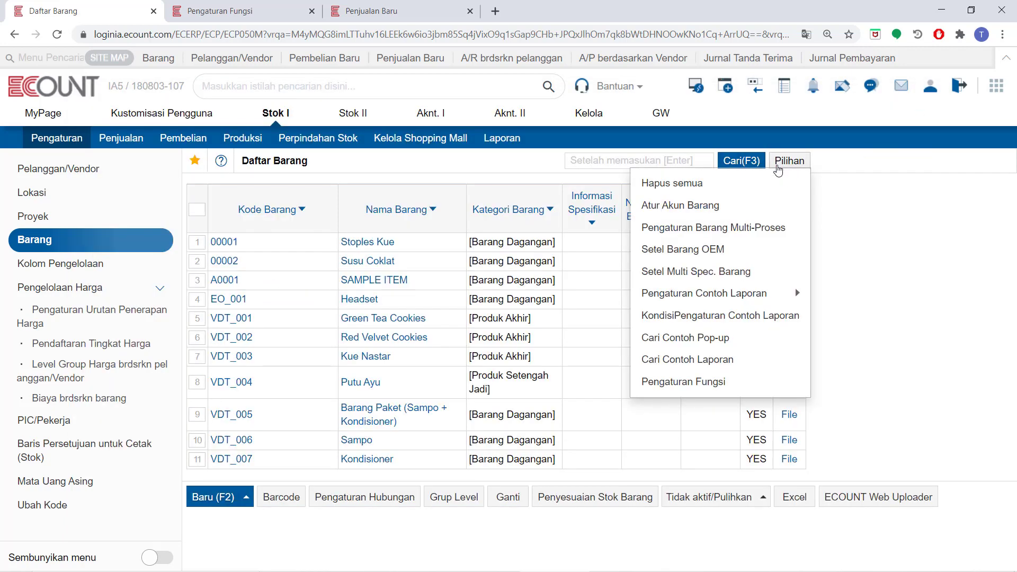
click(777, 341)
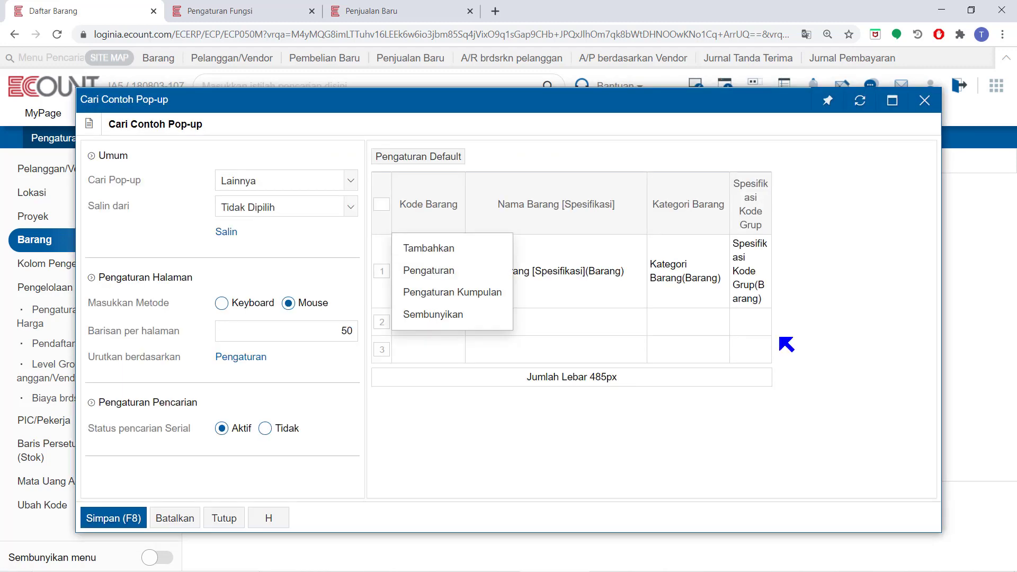
click(758, 293)
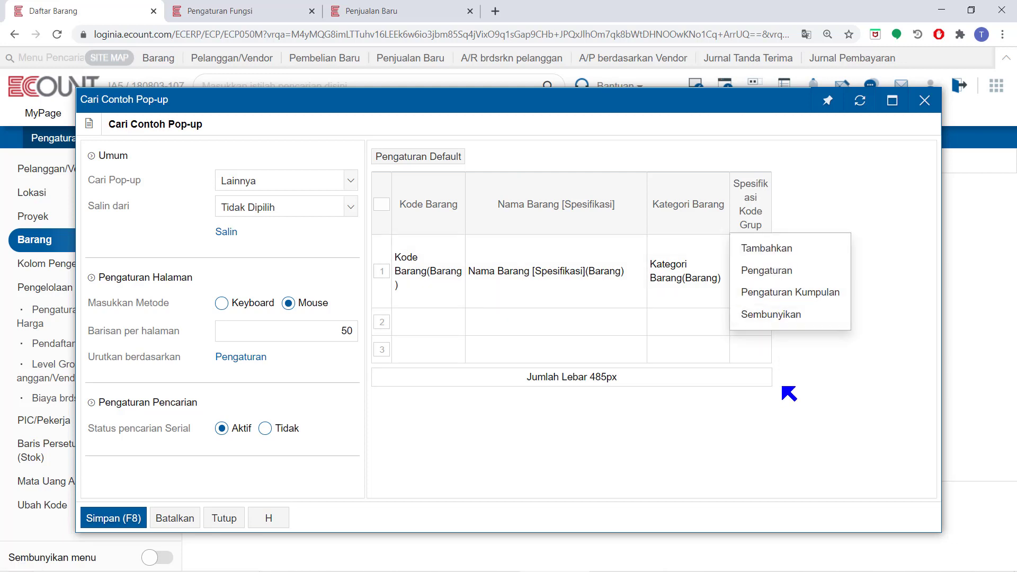
click(572, 348)
List all items in the Penjualan Baru item search to compare its columns with the pop-up template, and close the template unchanged.
click(386, 10)
double_click(290, 409)
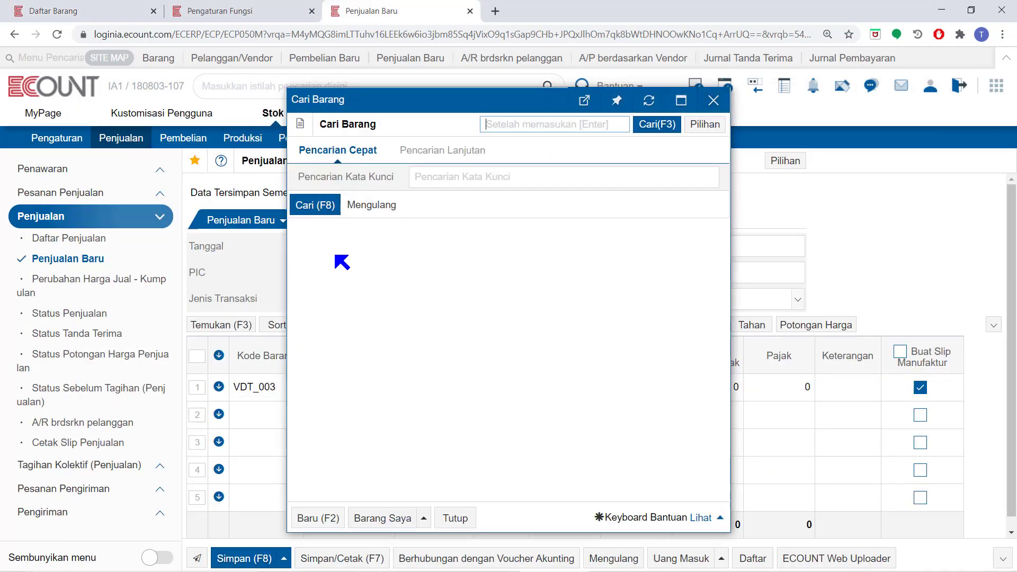
click(336, 206)
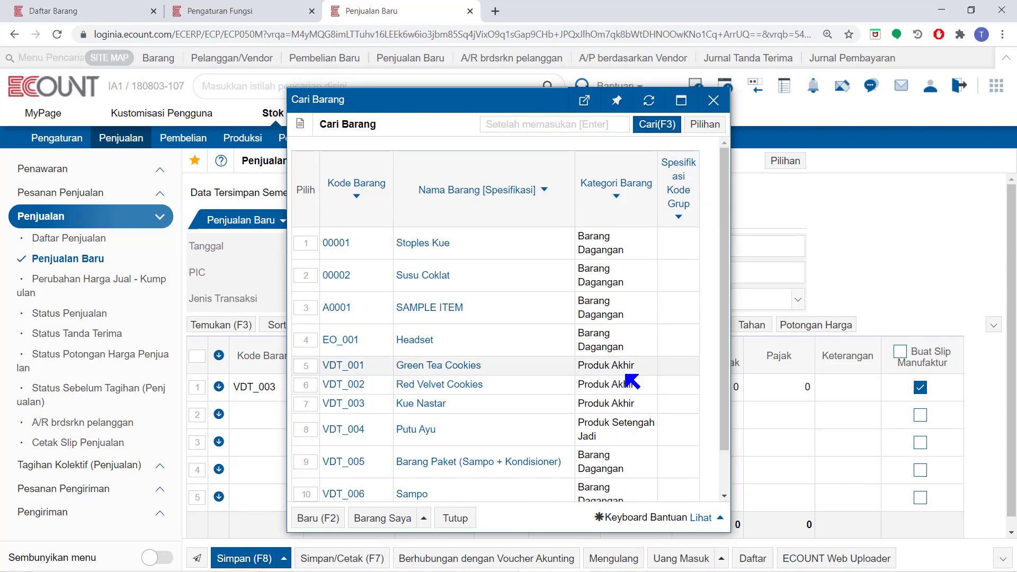
click(95, 10)
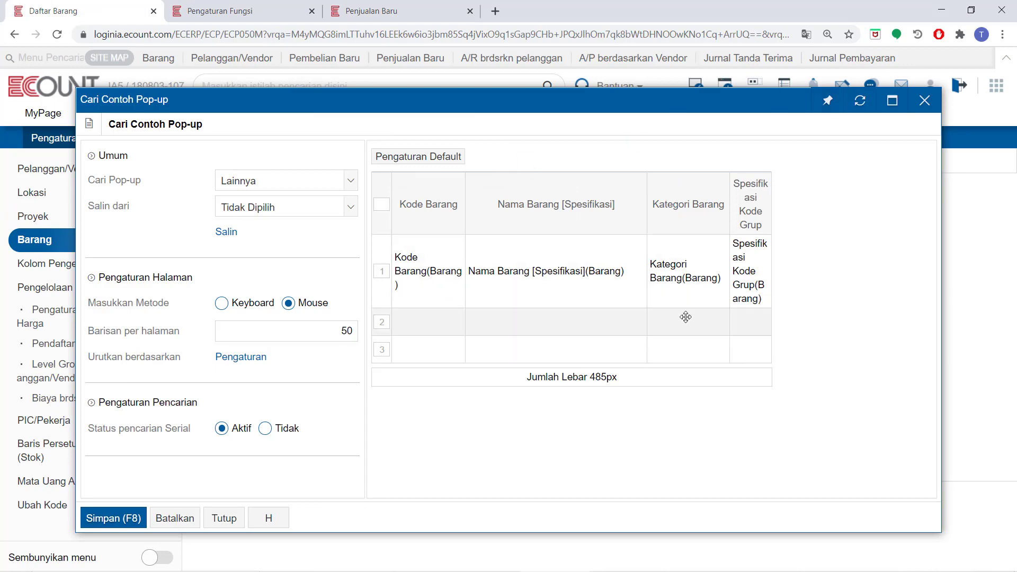
click(925, 100)
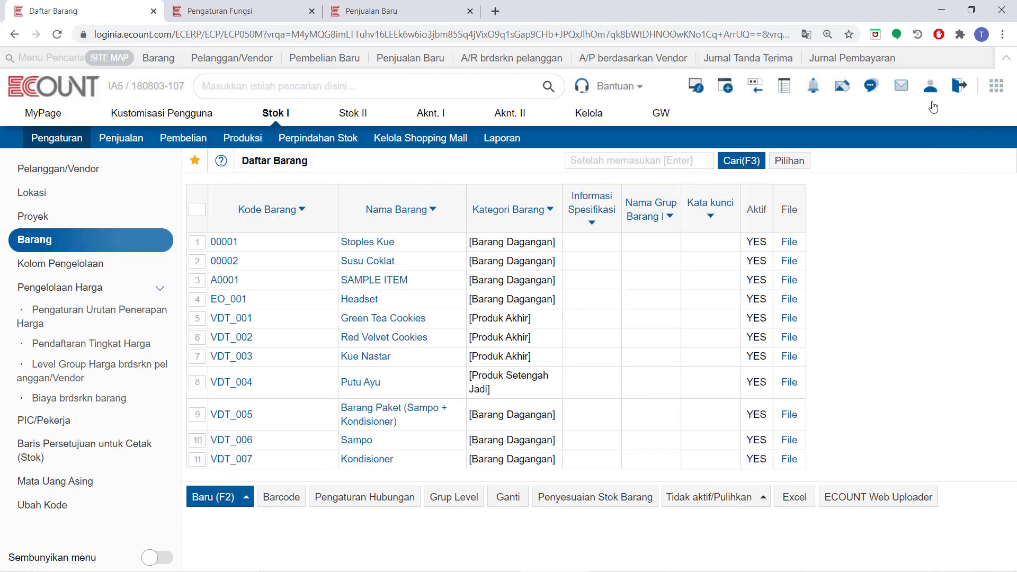
Examine the Daftar Barang search form and the field actions in its Cari Contoh Laporan template, and close the template without changes.
click(804, 166)
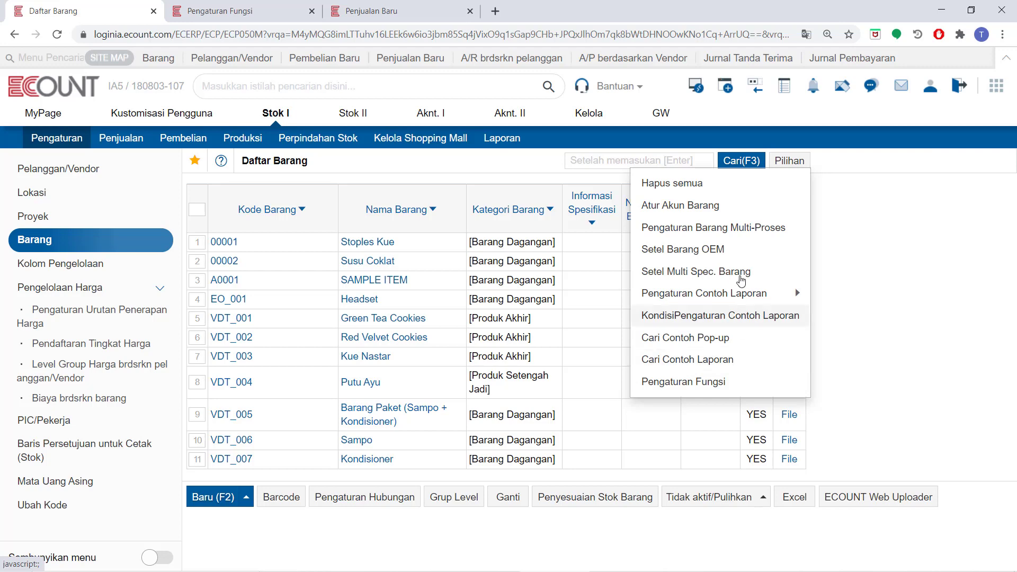
click(737, 160)
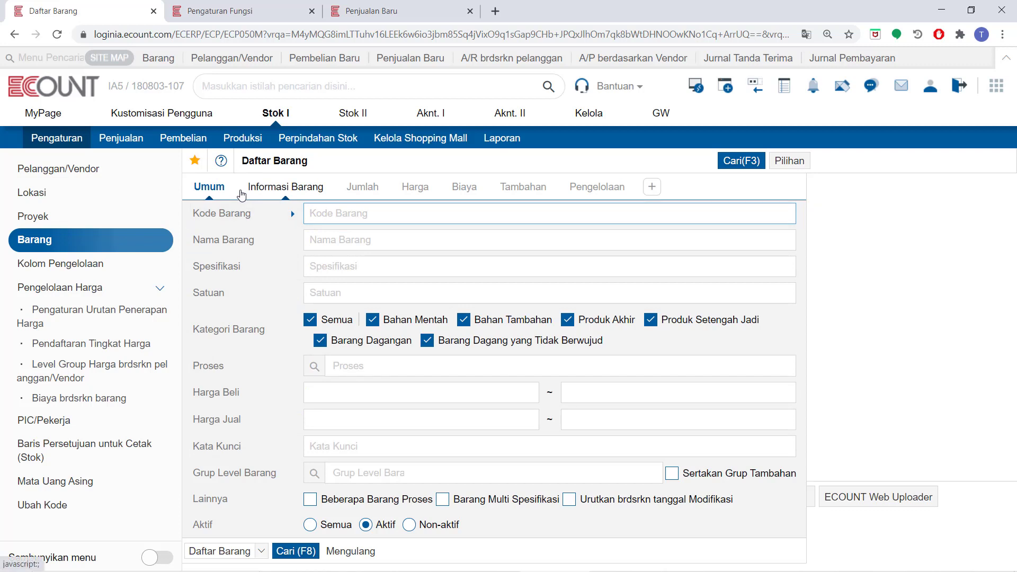
click(788, 161)
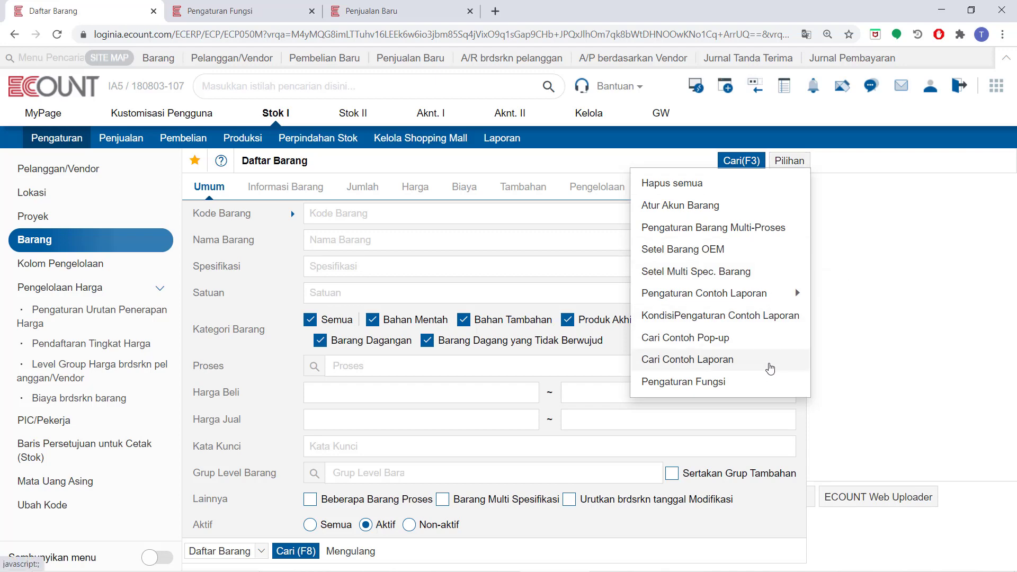
click(769, 365)
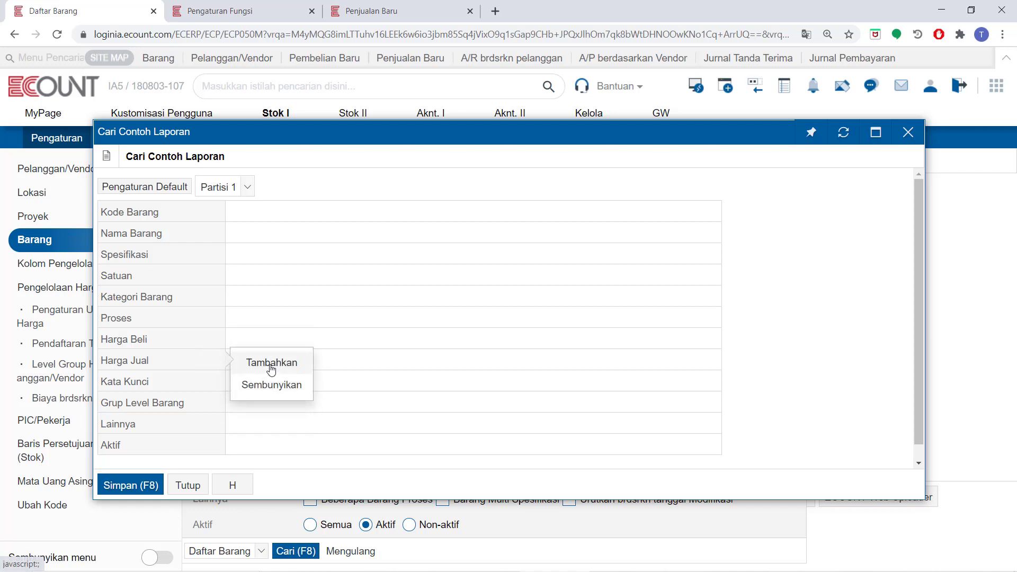
click(271, 365)
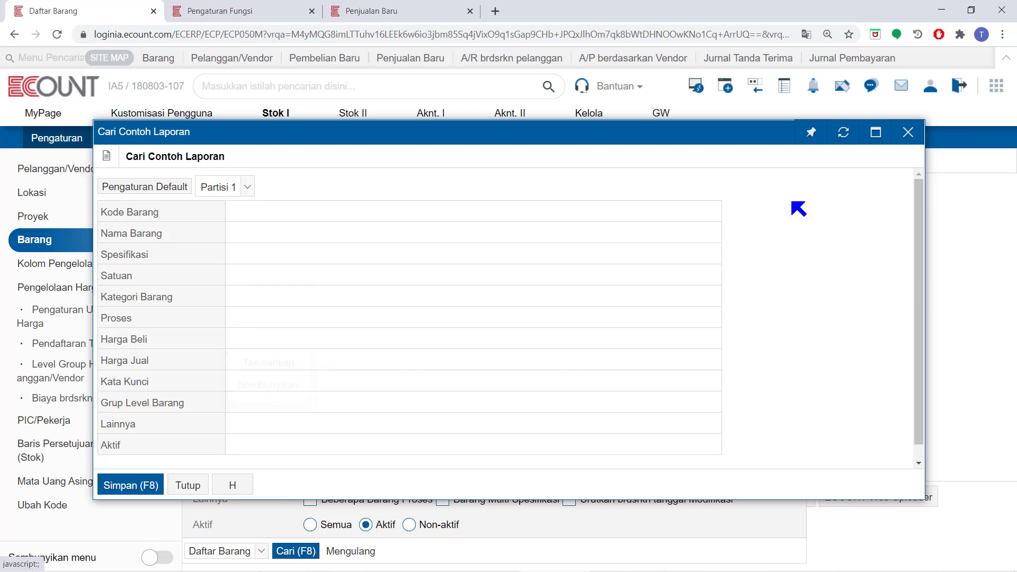
click(907, 132)
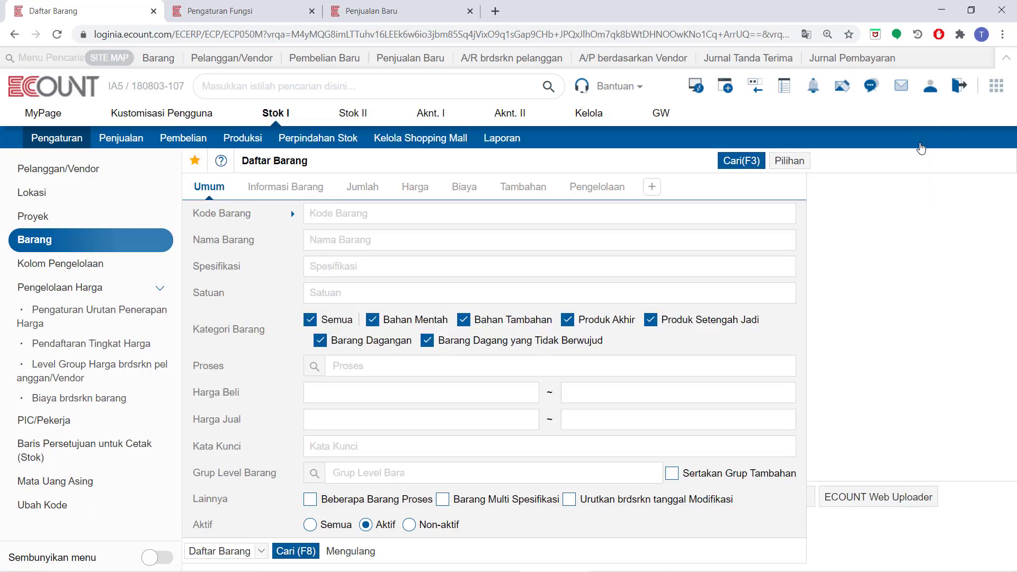
Locate Pengaturan Fungsi among the item list's options and in the Konfigurasi section of Kustomisasi Pengguna.
click(789, 161)
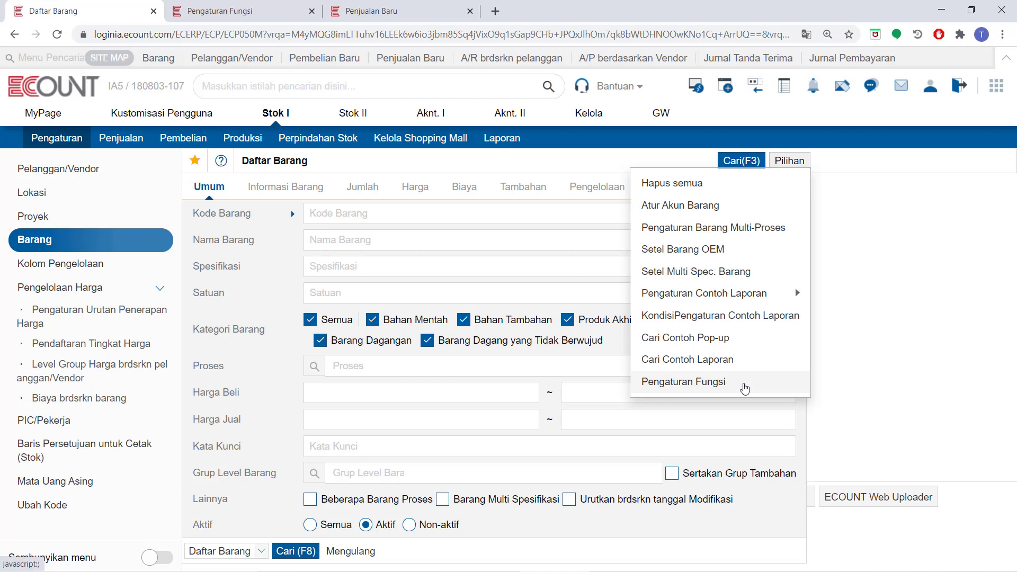
mouse_move(167, 119)
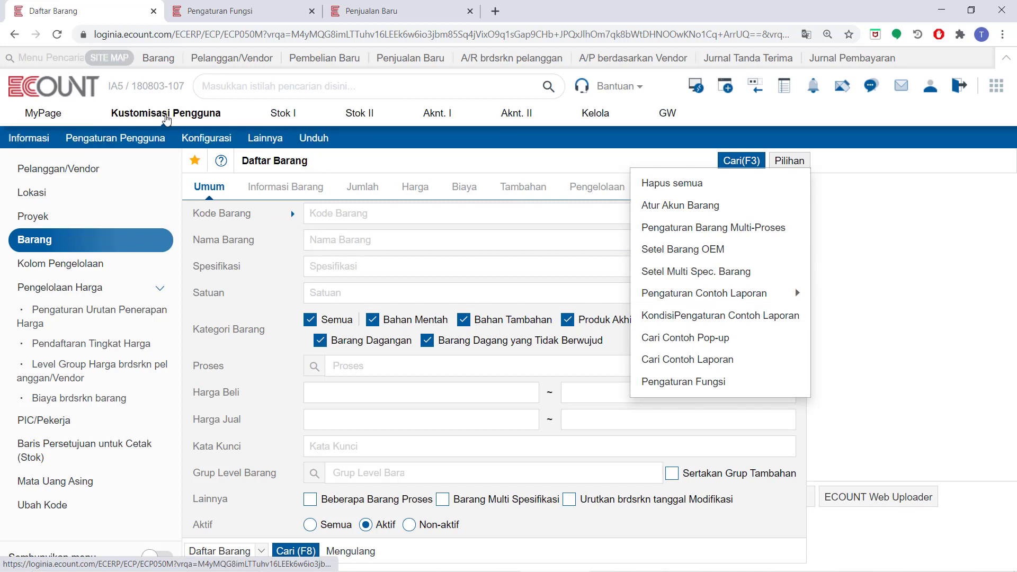
click(200, 139)
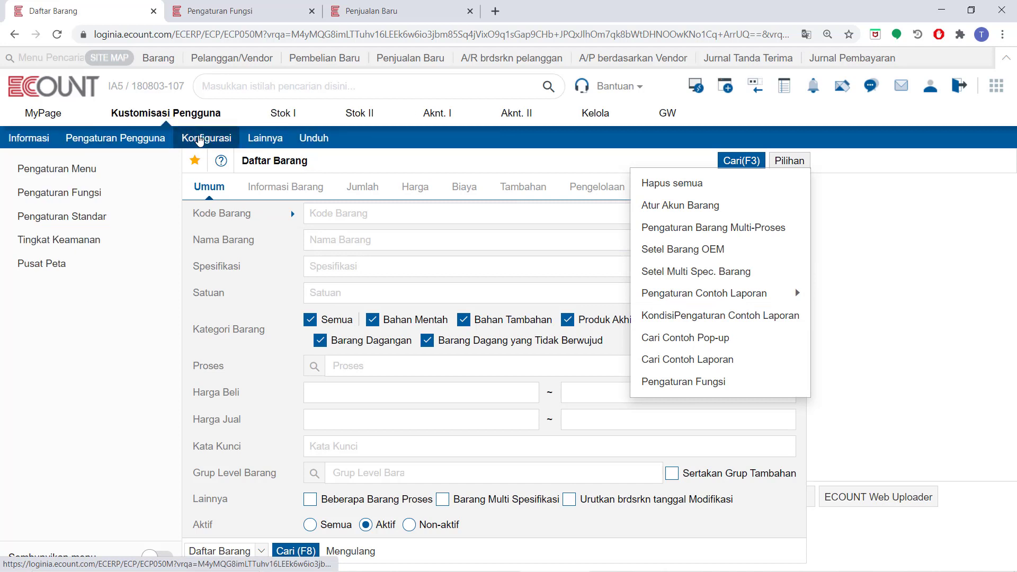